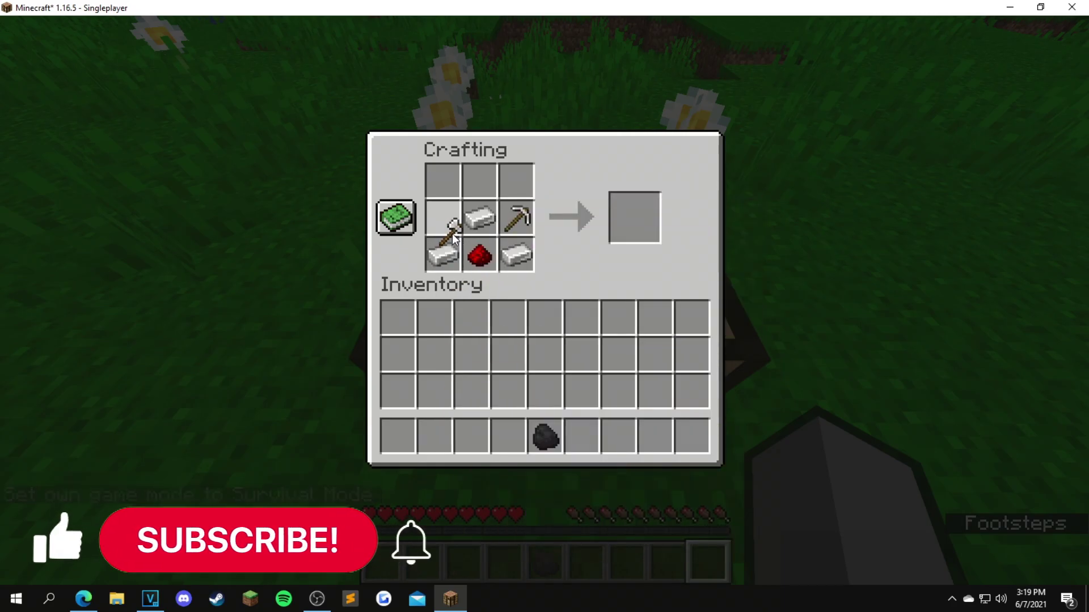
- Craft the drill at the crafting table and put it in the last hotbar slot
left_click(634, 218)
left_click(674, 431)
key("e")
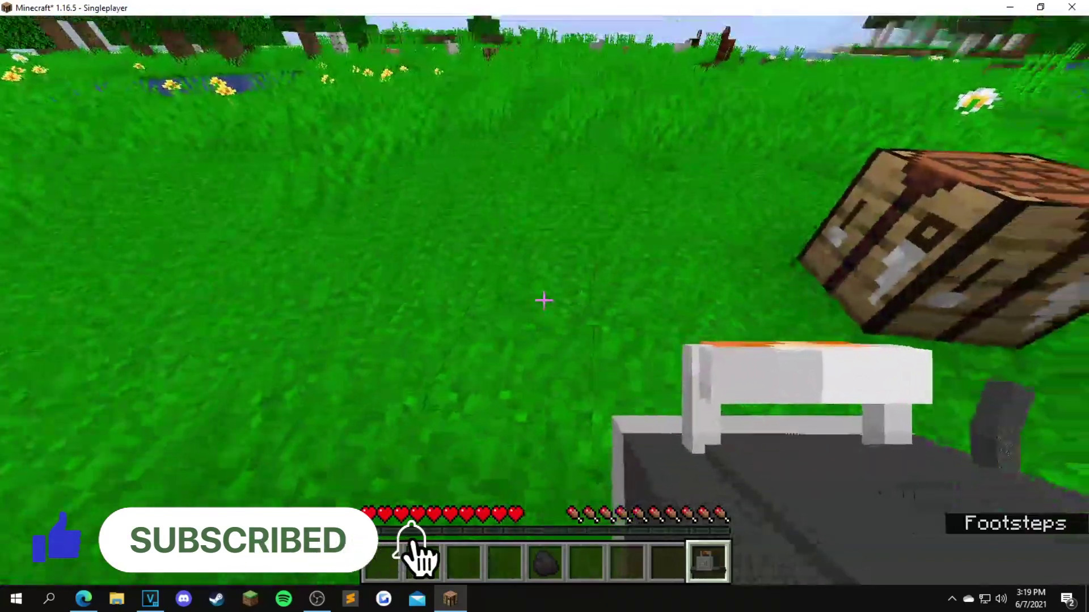
- Place the drill on the grass, load coal as its fuel and switch it on
right_click(543, 300)
right_click(543, 301)
left_click(546, 431)
left_click(536, 191)
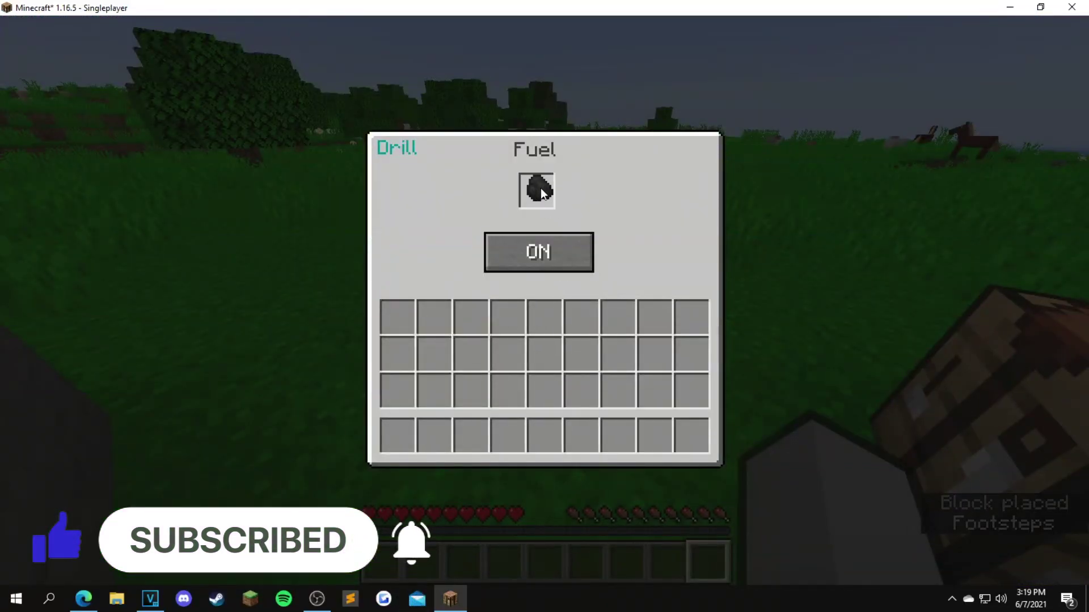
left_click(545, 254)
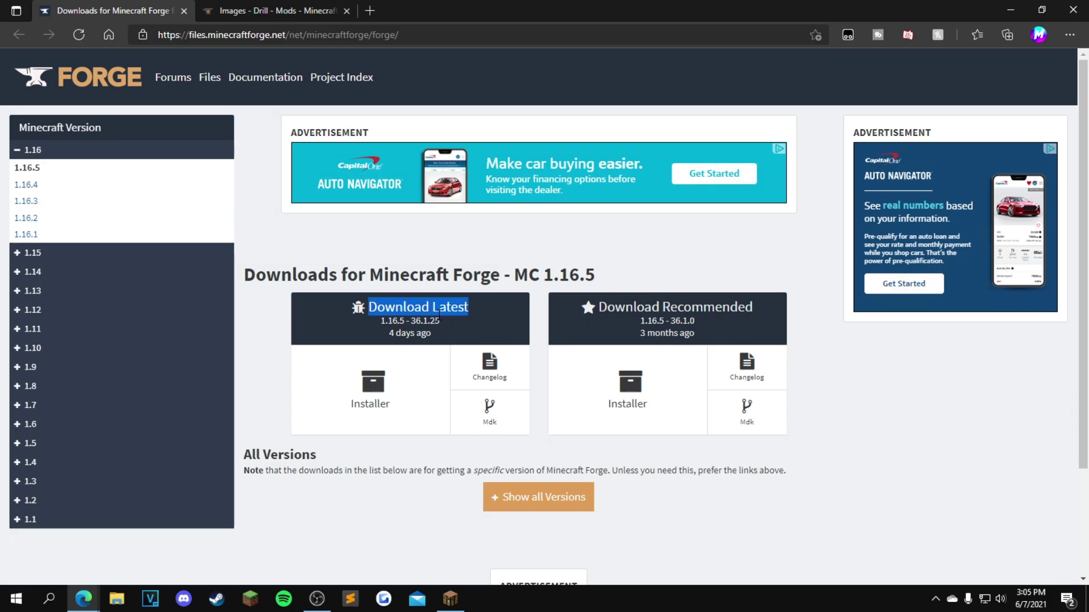
- Download the latest Forge installer for Minecraft 1.16.5 past the ad page and keep the blocked file
left_click(373, 386)
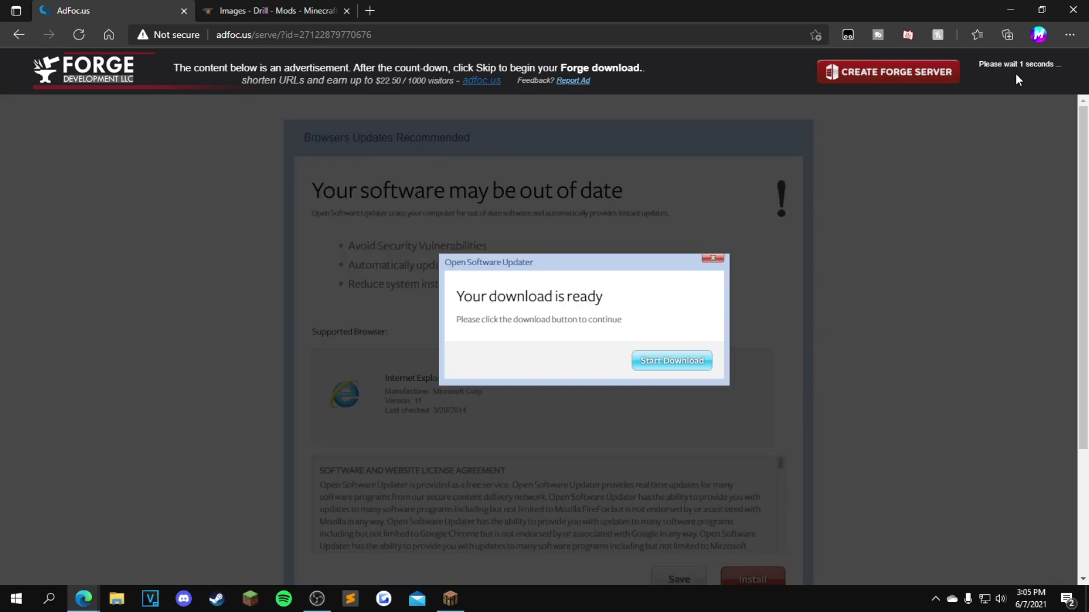
left_click(1019, 72)
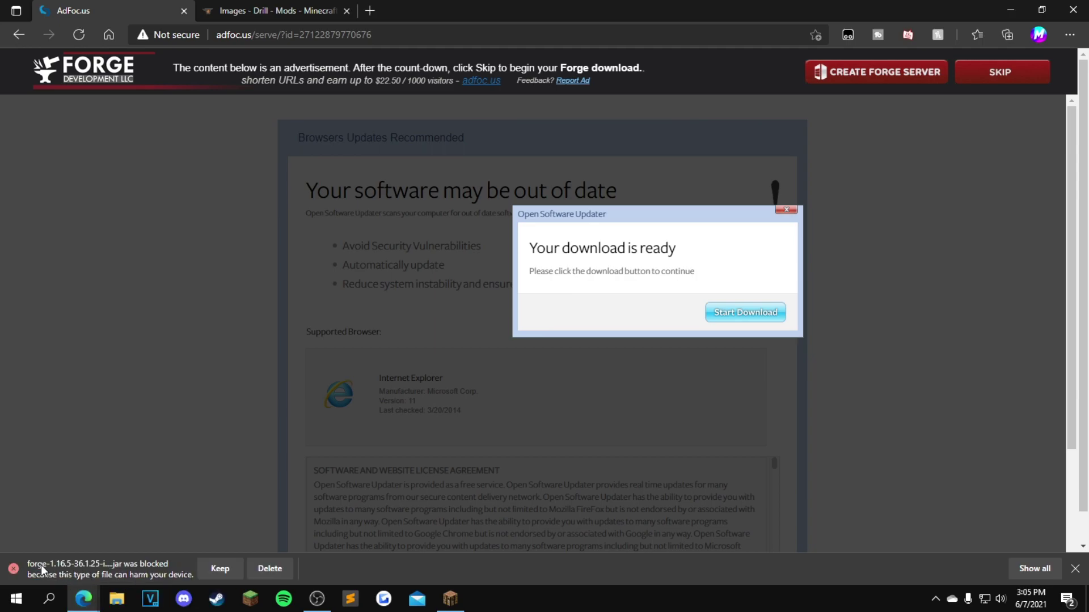
left_click(223, 569)
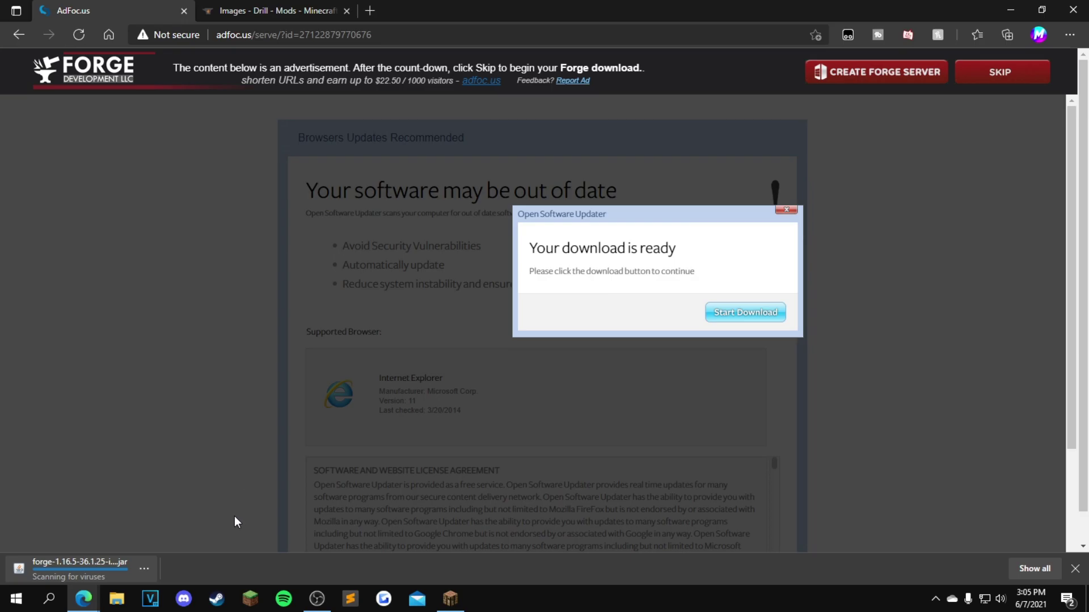
- Download the Drill 1.16.5 (1.2.0) mod file from its CurseForge page and keep the blocked file
left_click(267, 4)
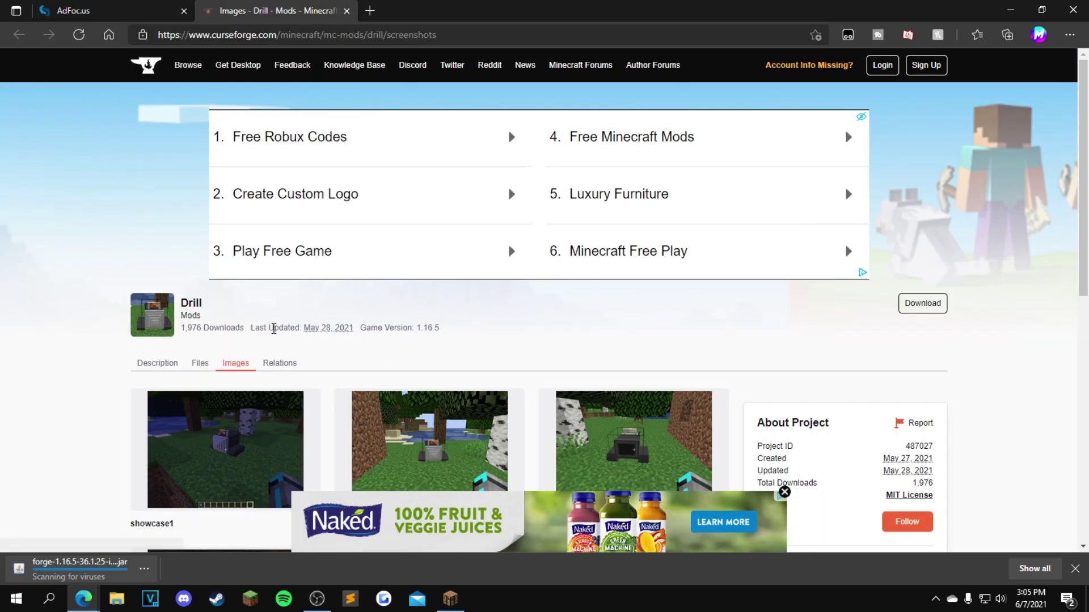
scroll(272, 329, "down", 6)
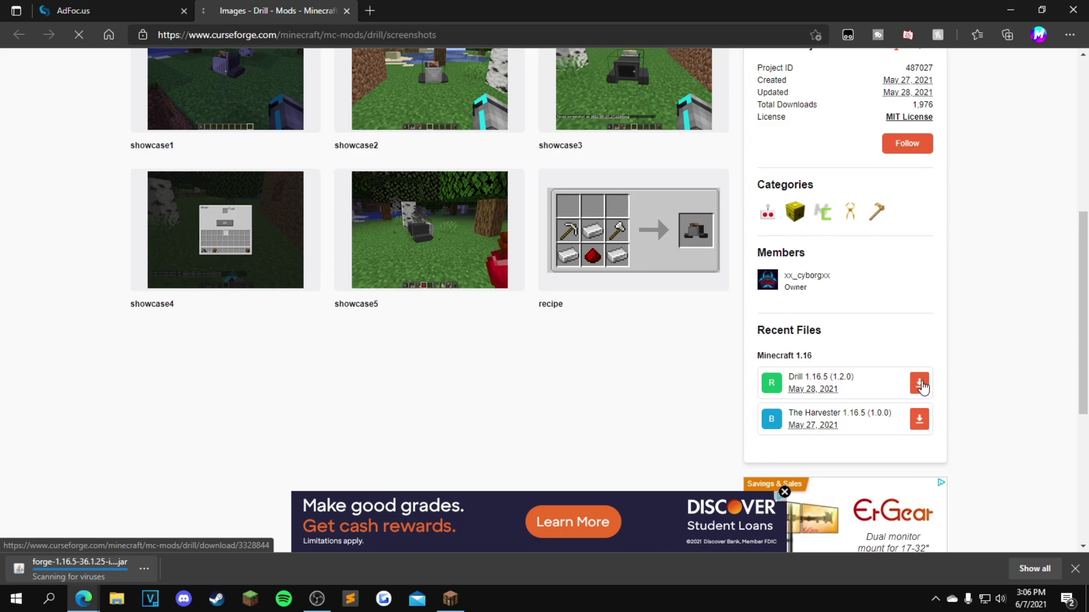
left_click(919, 384)
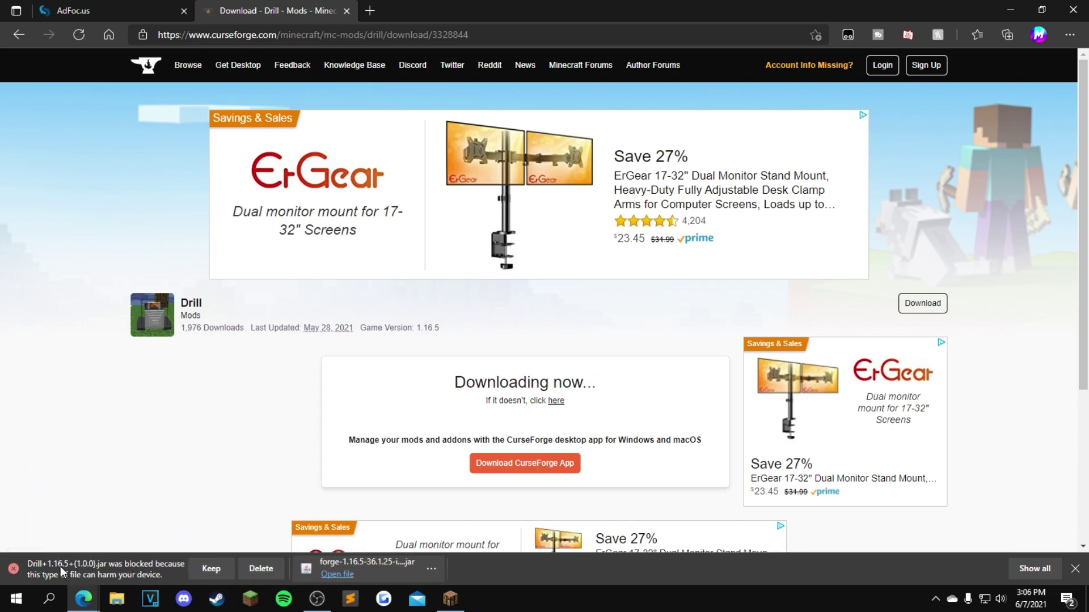
left_click(211, 568)
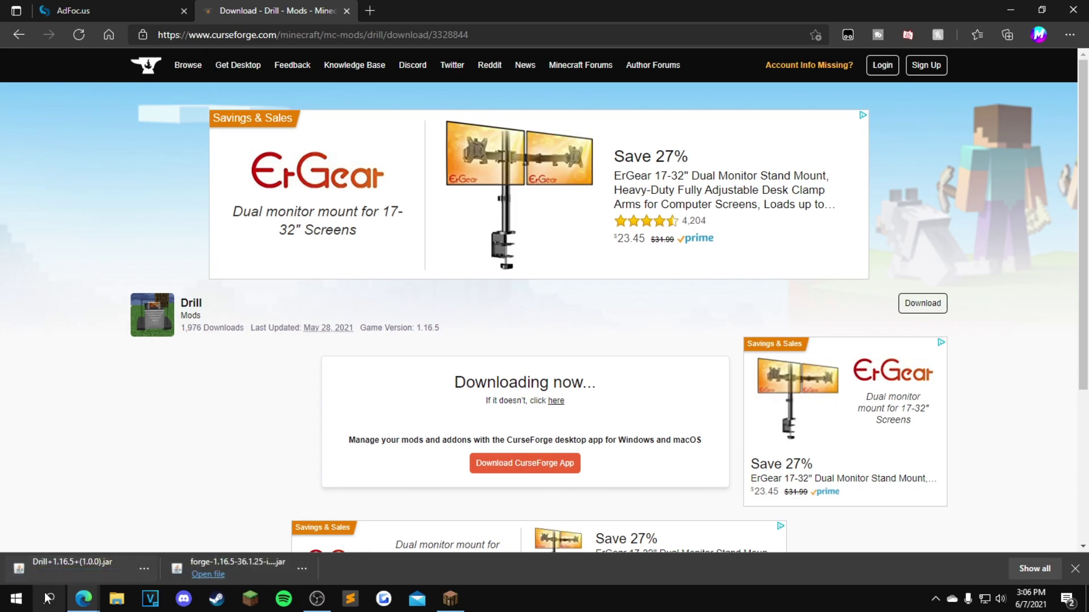
- Open %appdata% through the Run dialog and go to the versions folder inside .minecraft
left_click(51, 610)
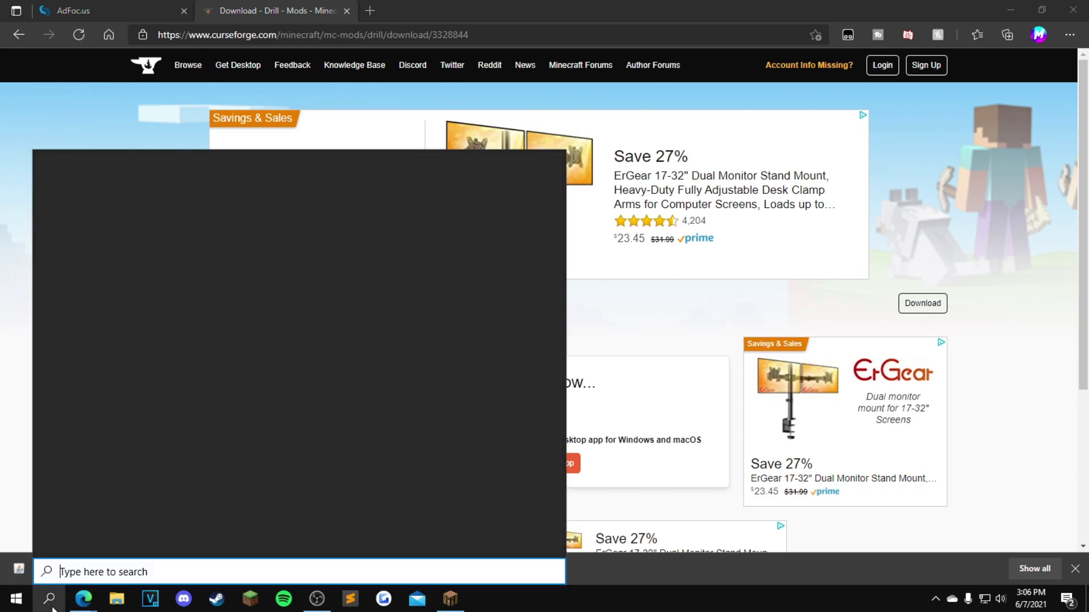
type("run")
key("Return")
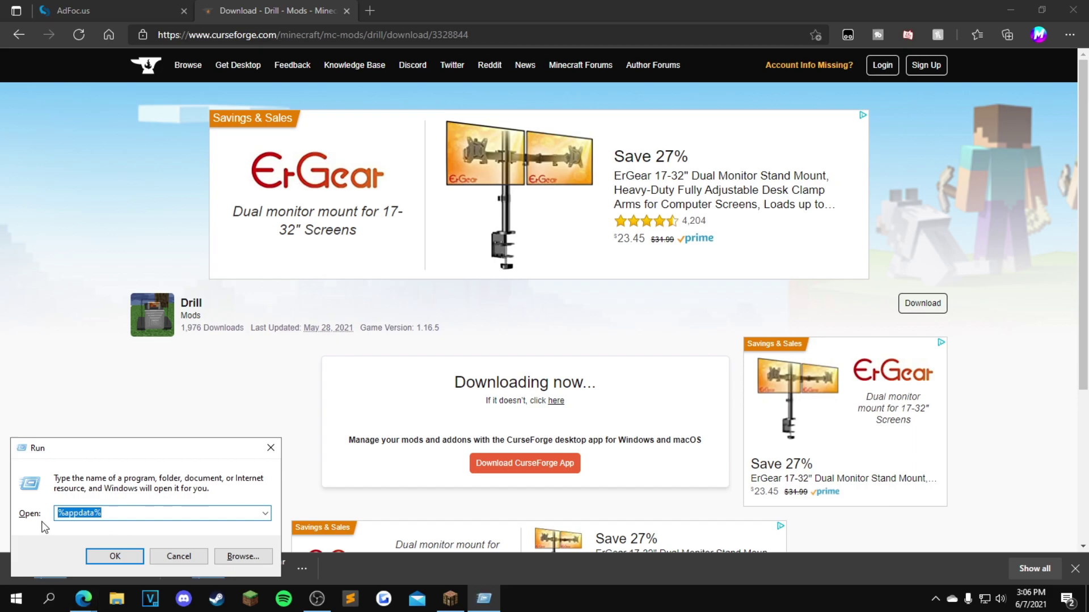
left_click(115, 558)
scroll(164, 409, "down", 1)
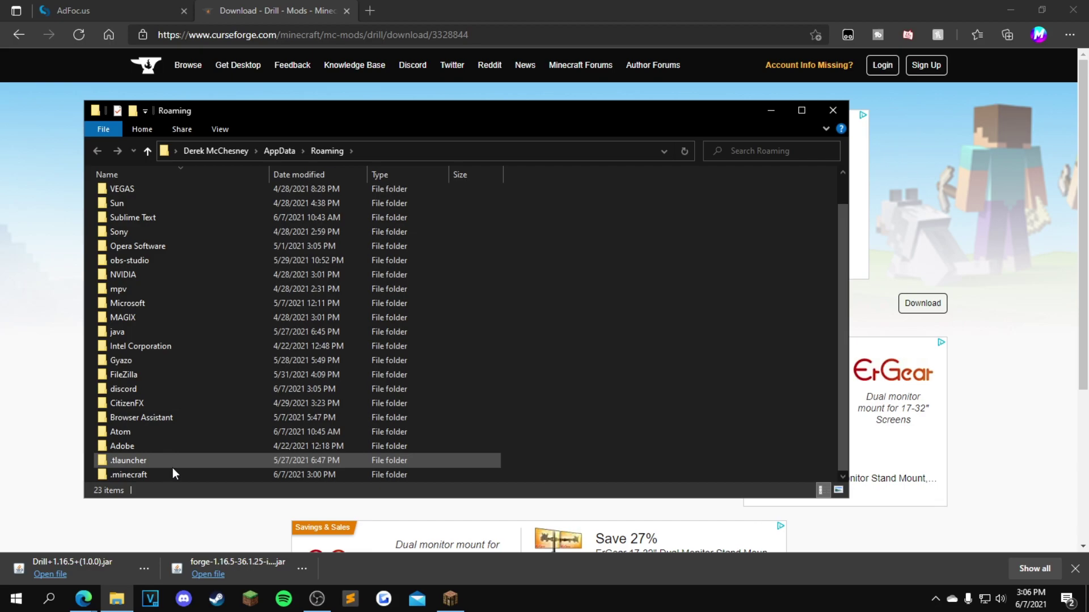
double_click(173, 470)
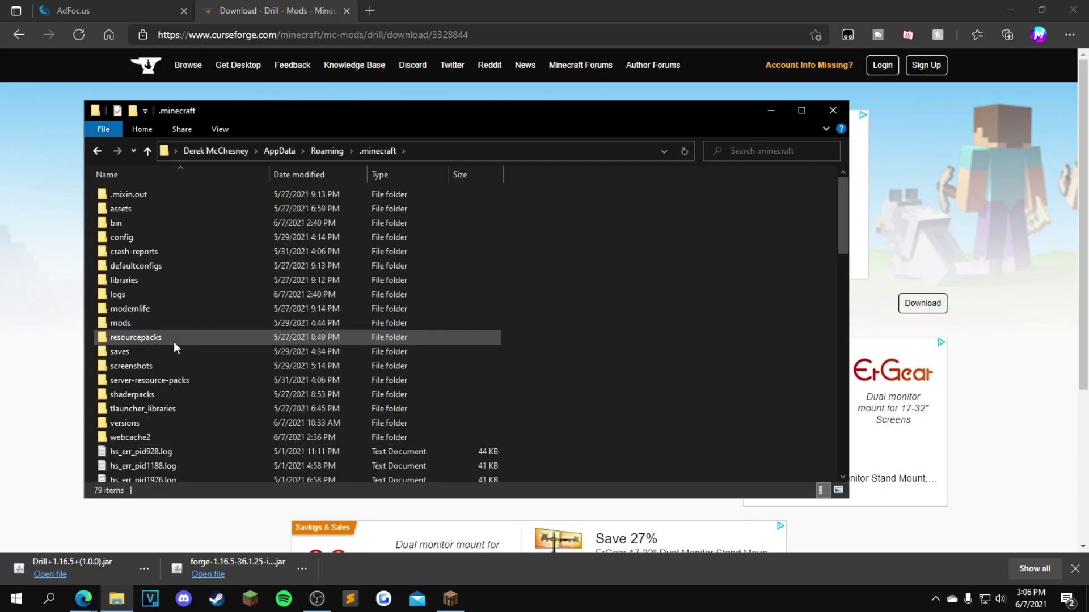
double_click(164, 423)
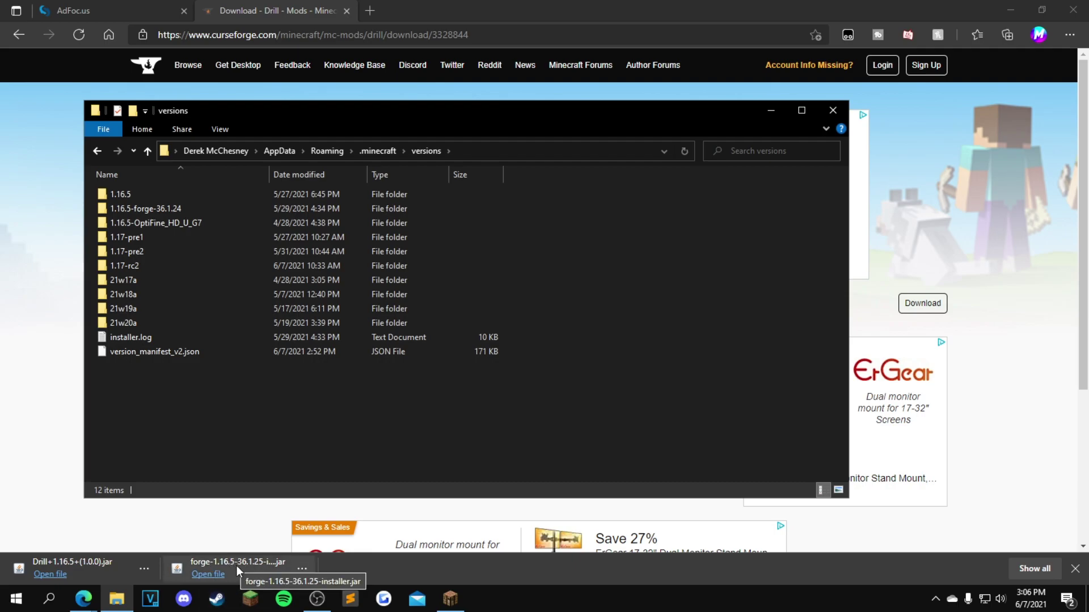
- Copy forge-1.16.5-36.1.25-installer.jar into the versions folder and run it to install the Forge client
left_click_drag(238, 566, 108, 604)
left_click_drag(206, 419, 206, 419)
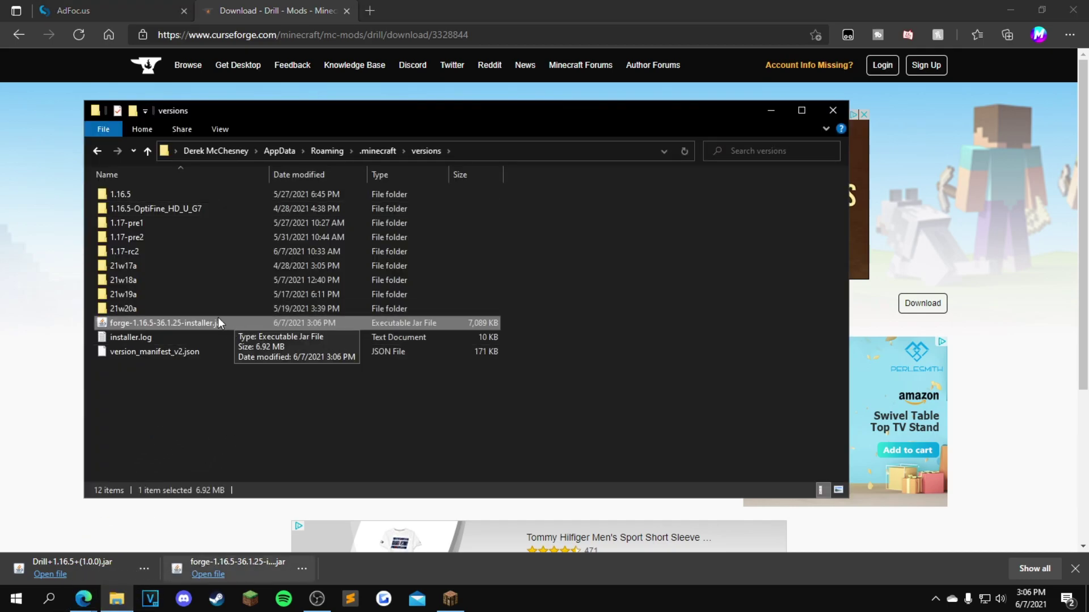
double_click(202, 322)
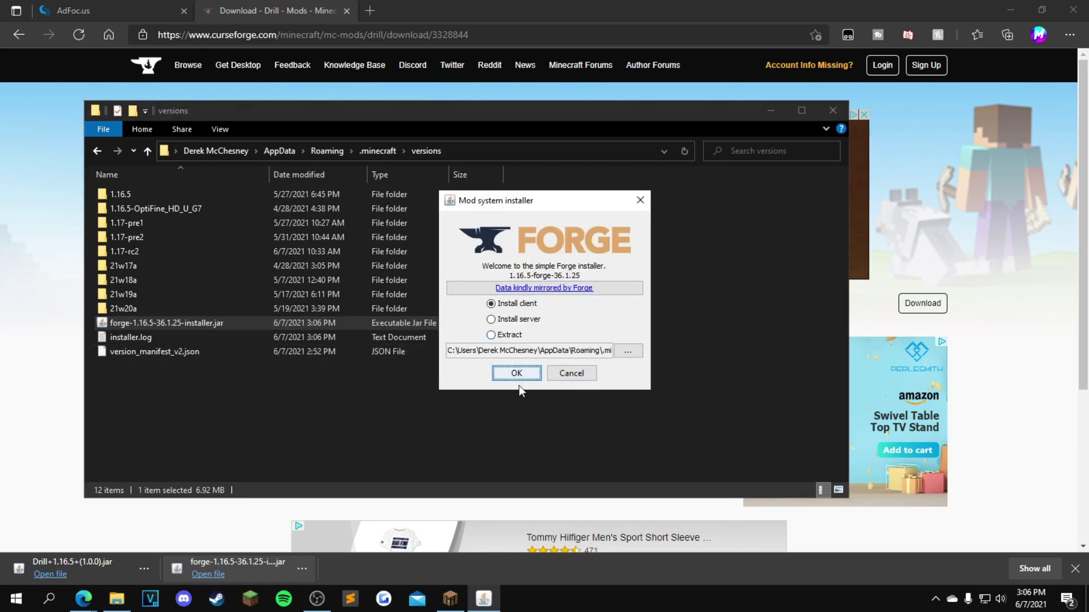
left_click(517, 373)
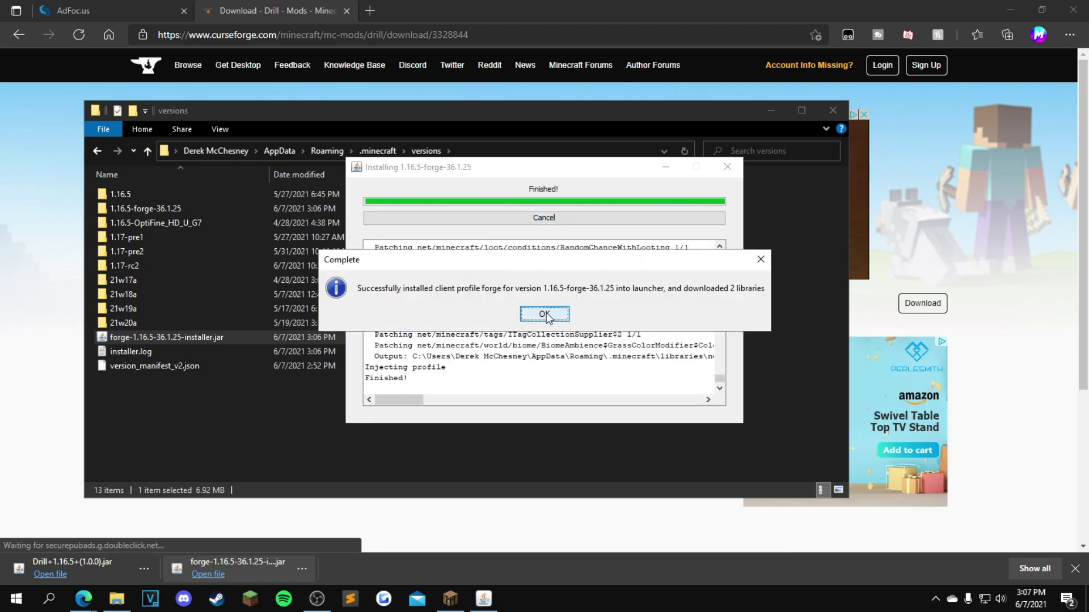
left_click(545, 314)
- Copy Drill+1.16.5+(1.0.0).jar into the .minecraft mods folder and close the file window
left_click(381, 150)
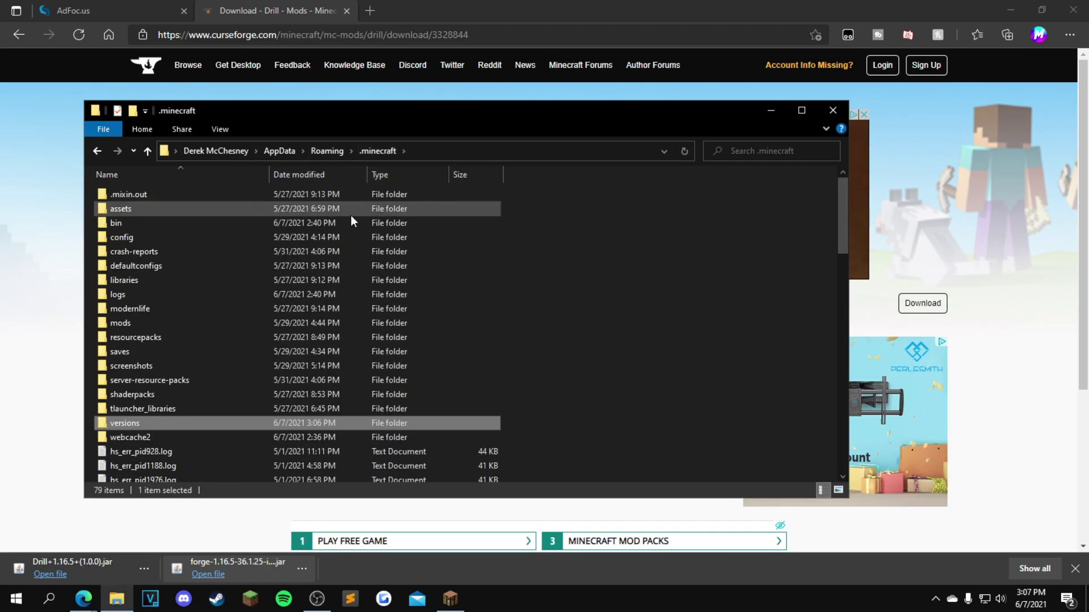
double_click(219, 316)
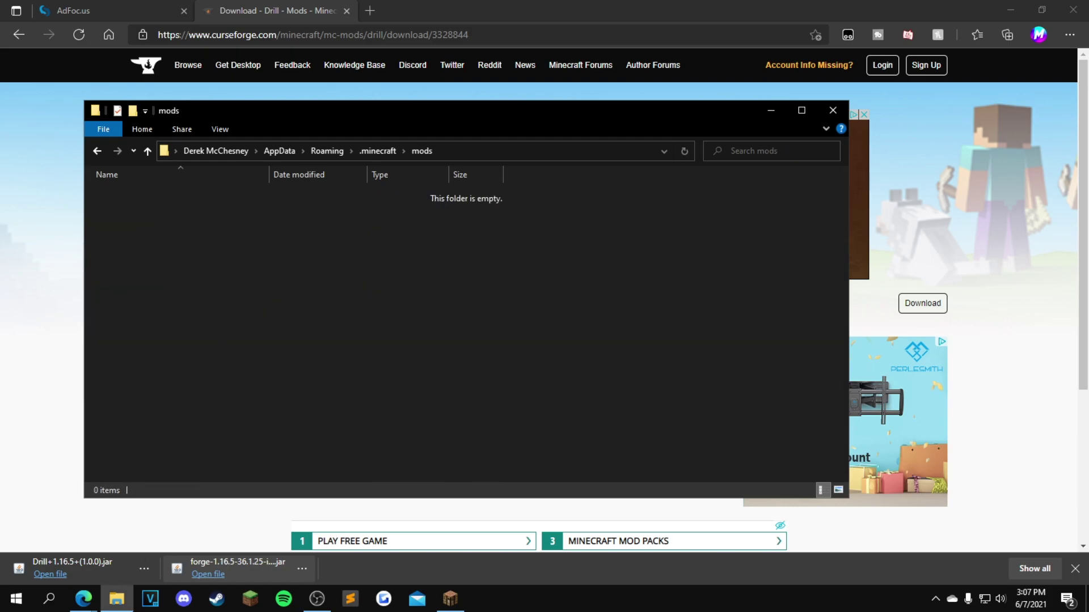
left_click_drag(104, 567, 316, 311)
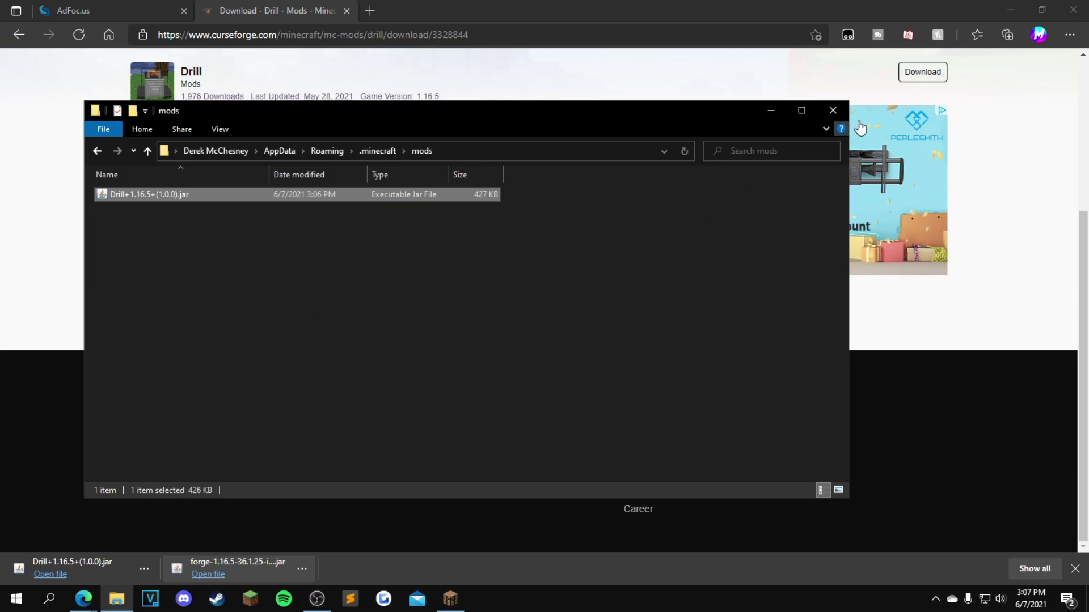
left_click(832, 110)
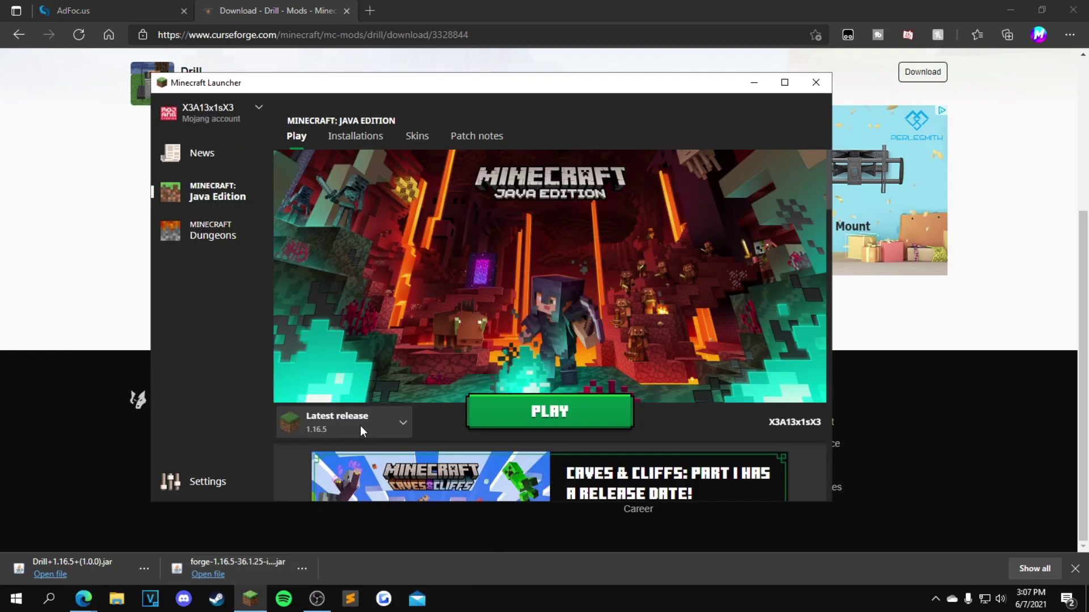
- Select the forge installation in the Minecraft Launcher and start the game
left_click(340, 425)
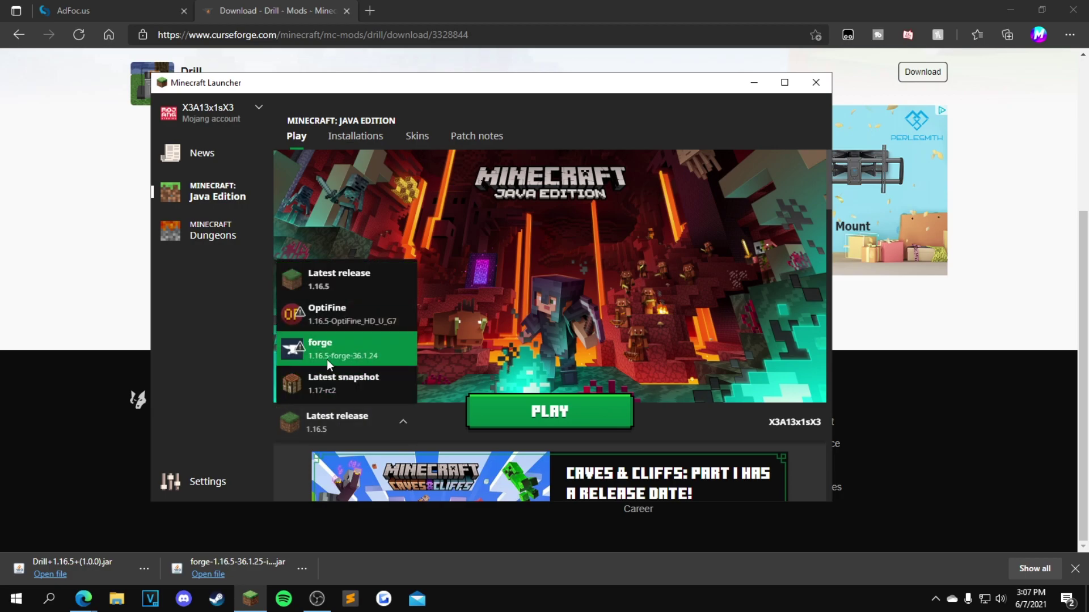
left_click(340, 348)
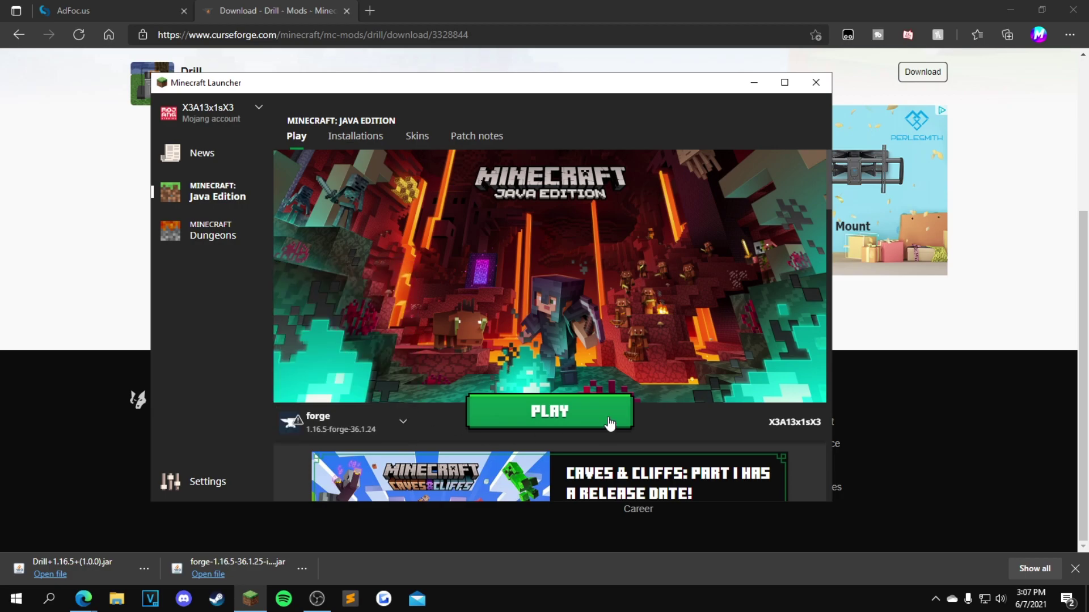
left_click(549, 409)
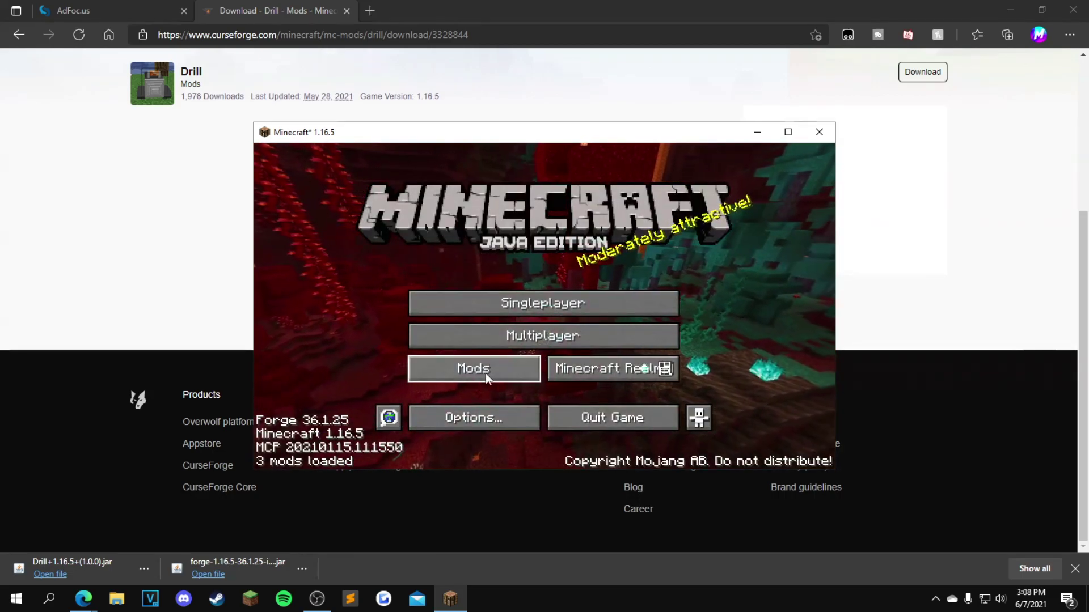
- Examine the Drill mod's details in the list of loaded mods, then return to the title screen
left_click(467, 372)
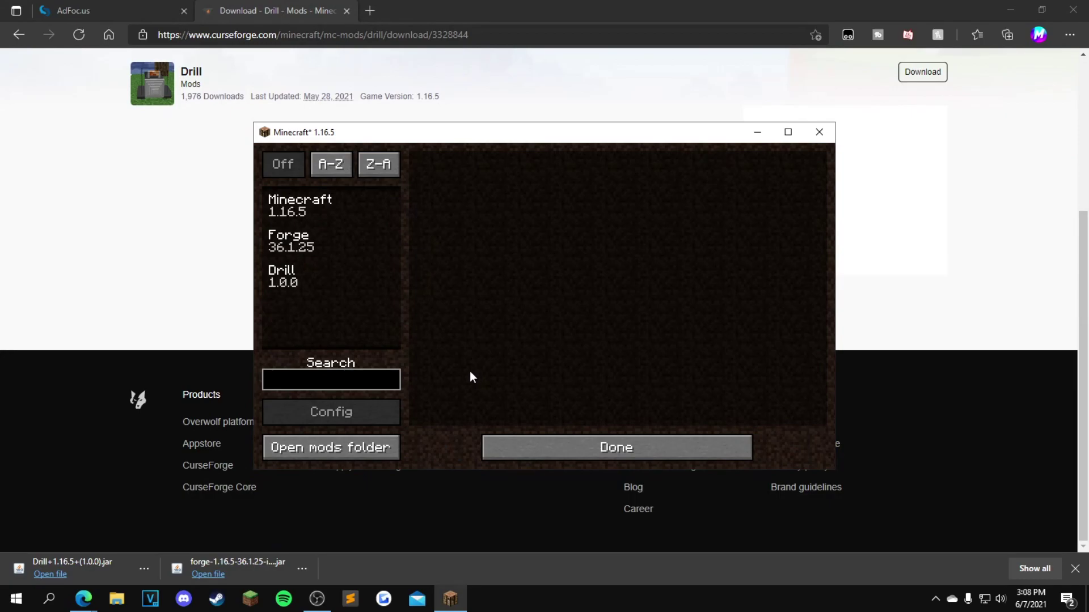
left_click(318, 286)
left_click(445, 336)
left_click(678, 343)
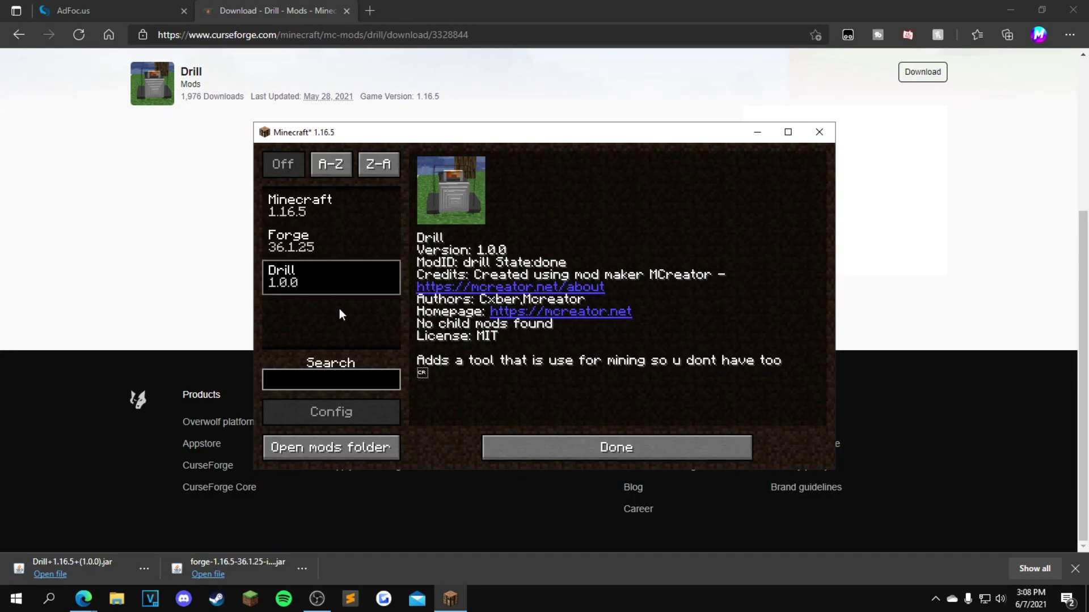
left_click(584, 445)
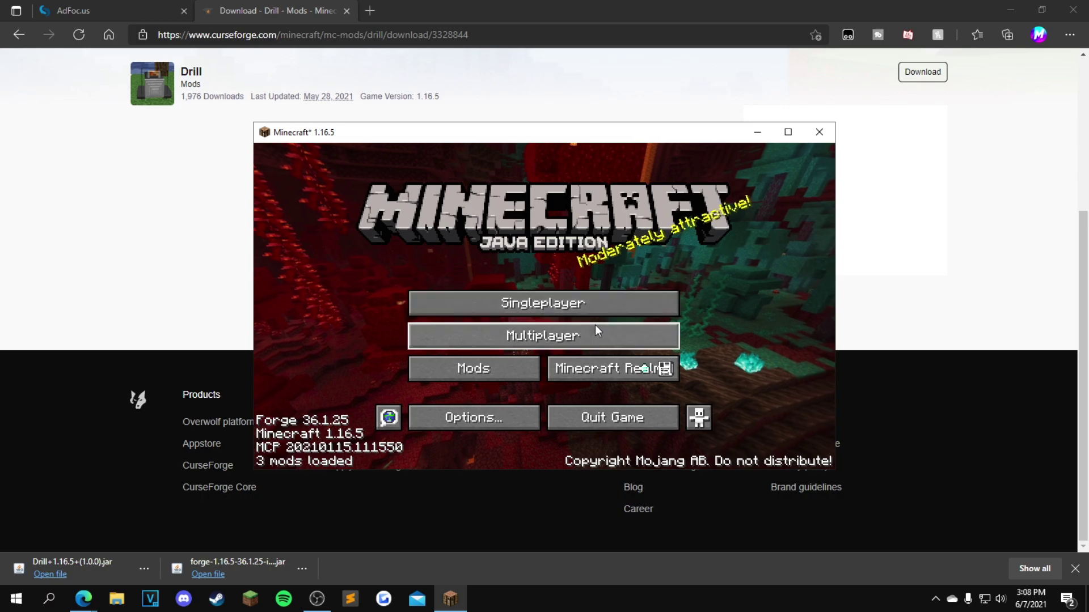
- Load the singleplayer world New World (2) and walk forward across the grass
left_click(576, 305)
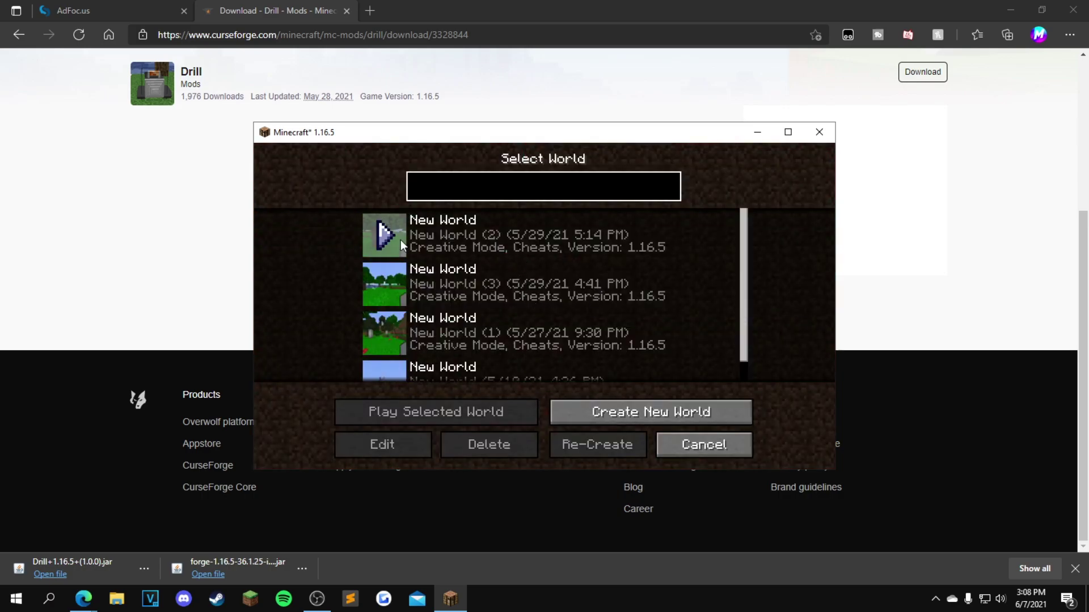
left_click(391, 239)
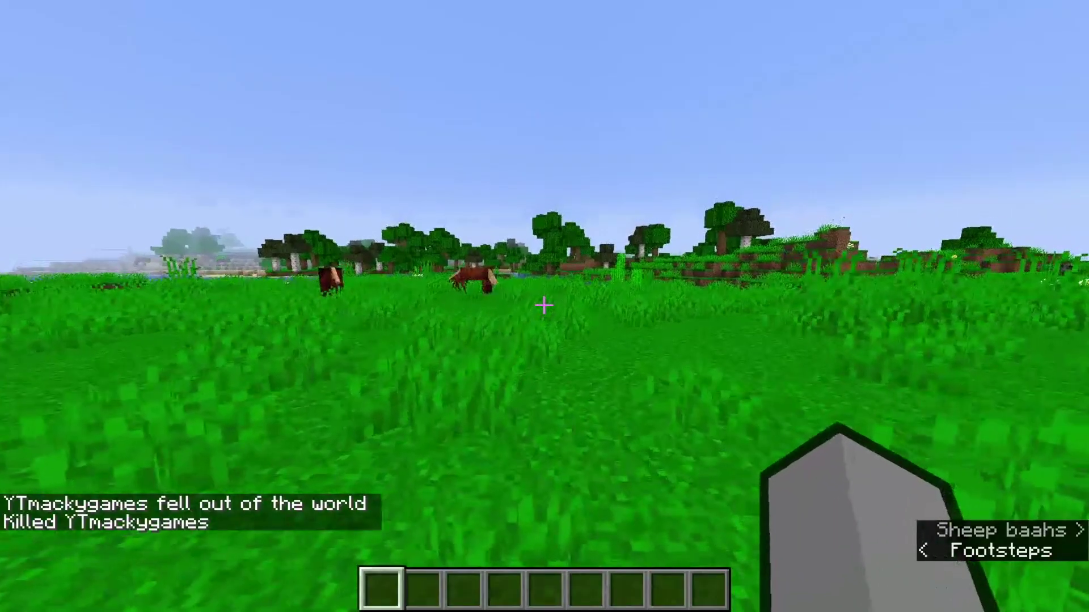
key("w")
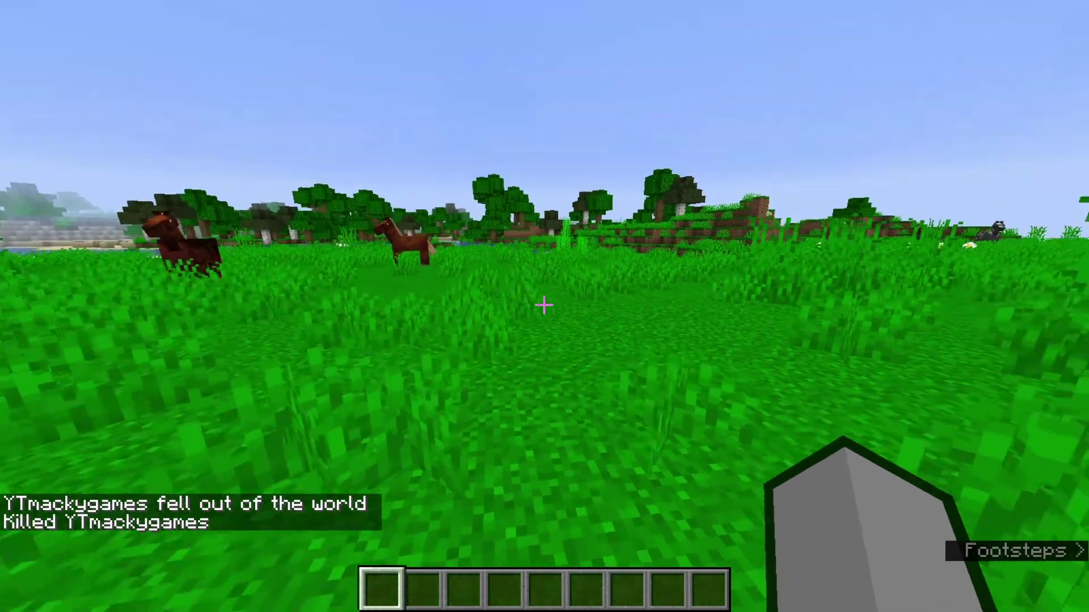
- Search the creative inventory for "CRA" and add a stack of crafting tables to the hotbar
key("e")
left_click(710, 152)
type("CRA")
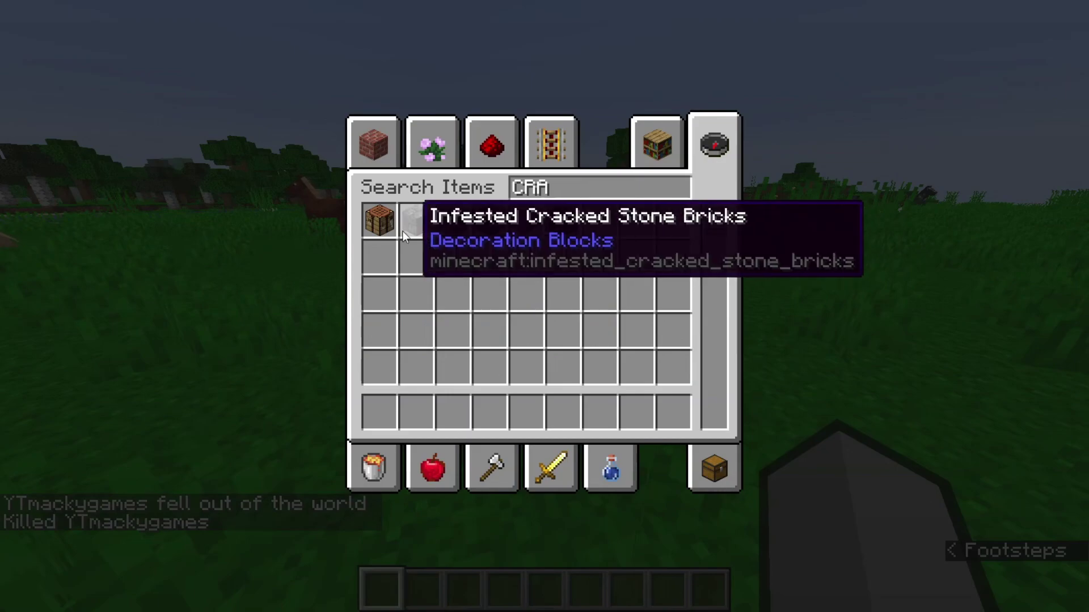
left_click(385, 214, "shift")
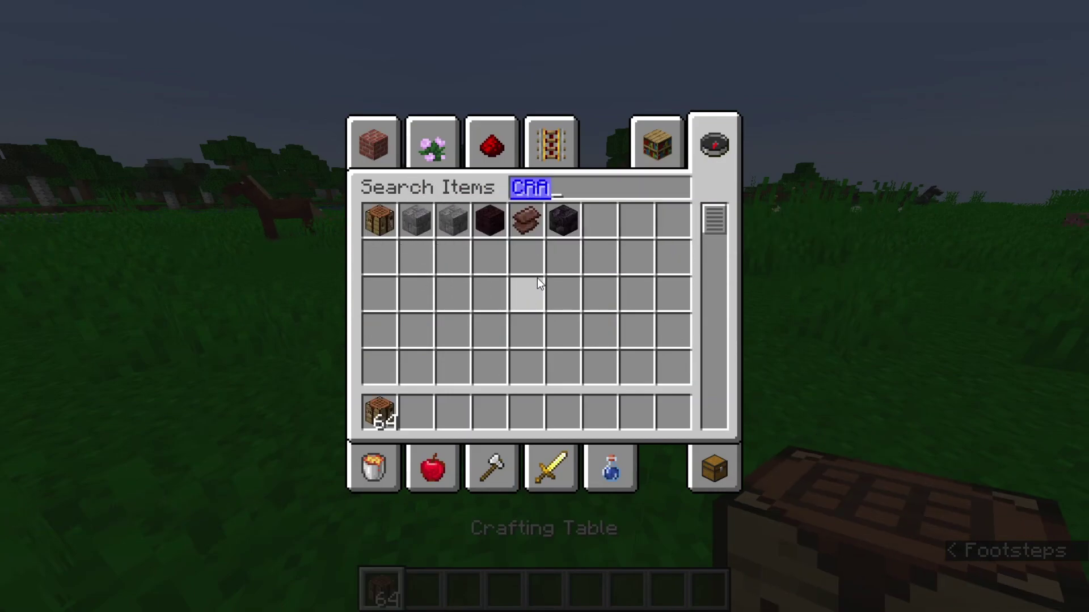
- Search the creative inventory for "IRO" and add three iron ingots to the hotbar
type("3")
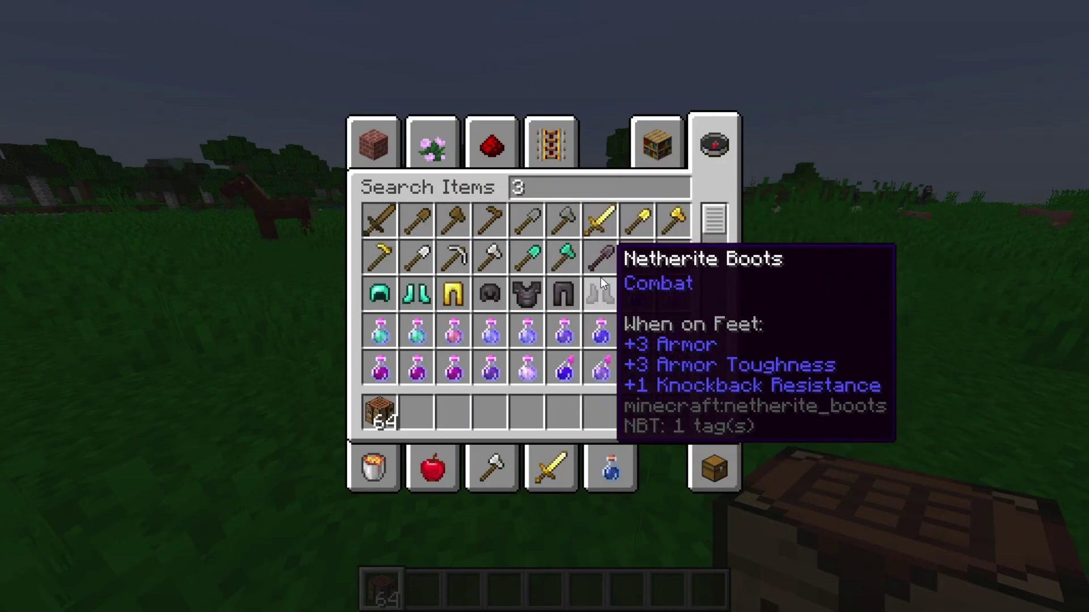
key("BackSpace")
type("IRO")
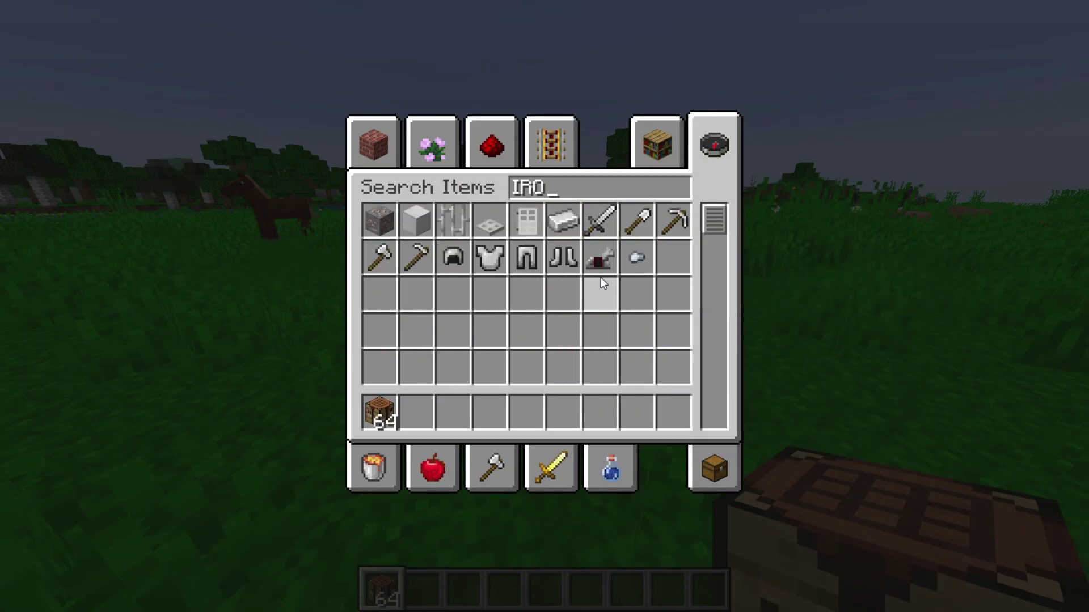
triple_click(546, 221)
left_click(425, 413)
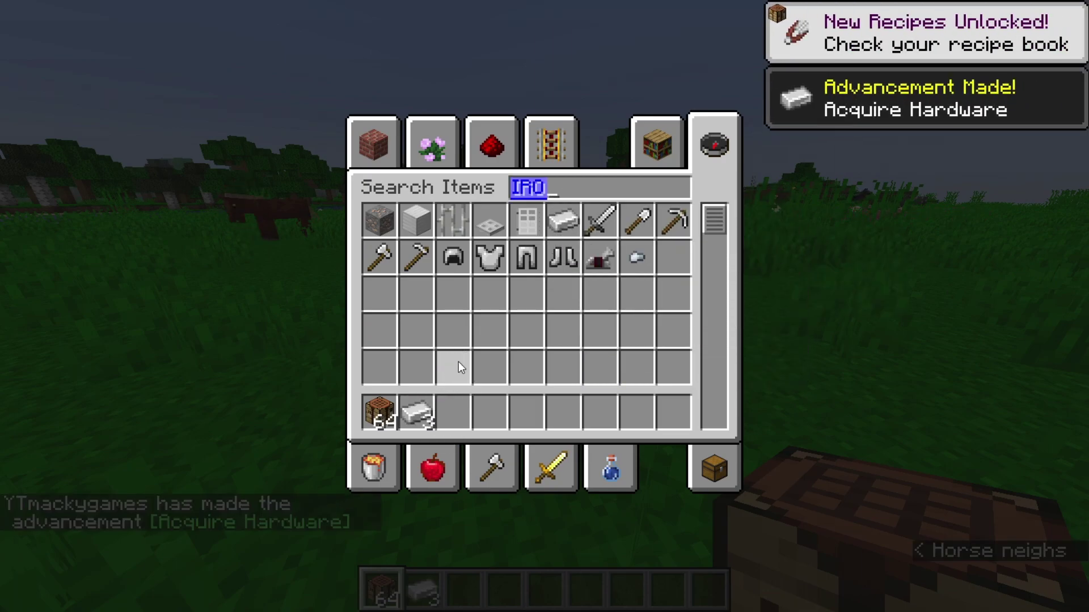
- Add an iron axe and an iron pickaxe to the hotbar beside the iron ingots
left_click(379, 258)
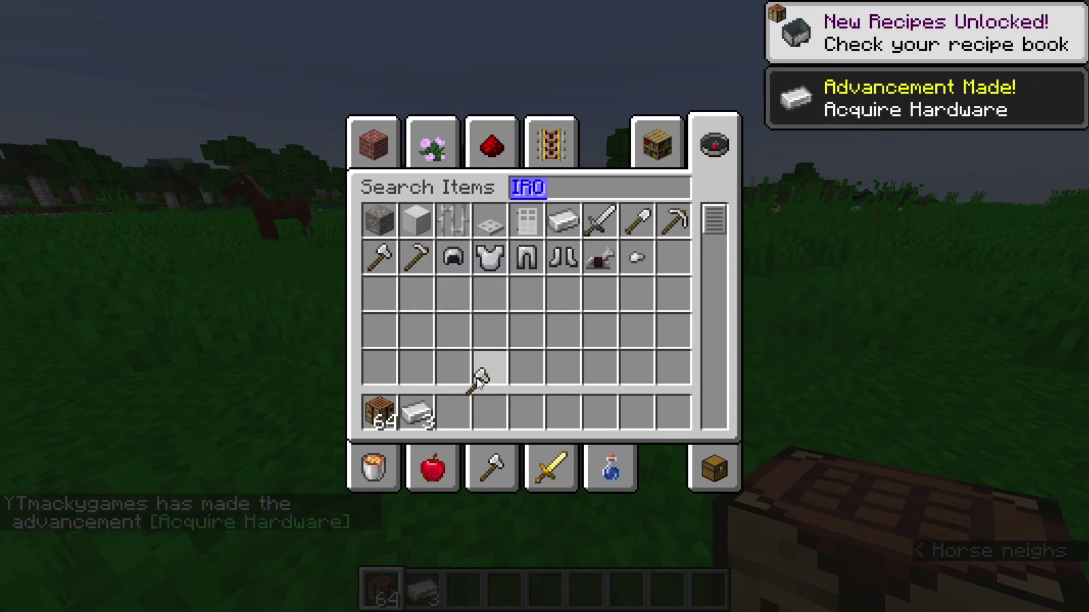
left_click(464, 408)
left_click(675, 222)
left_click(493, 417)
- Search the creative inventory for "RED" and add one redstone dust to the hotbar
type("RED")
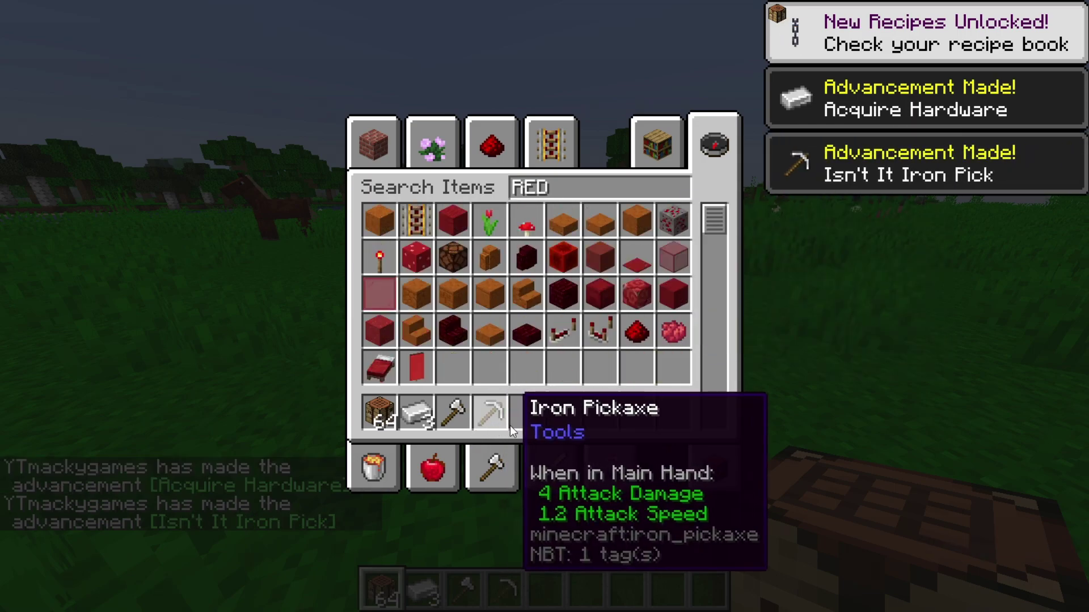
left_click(647, 334)
left_click(540, 402)
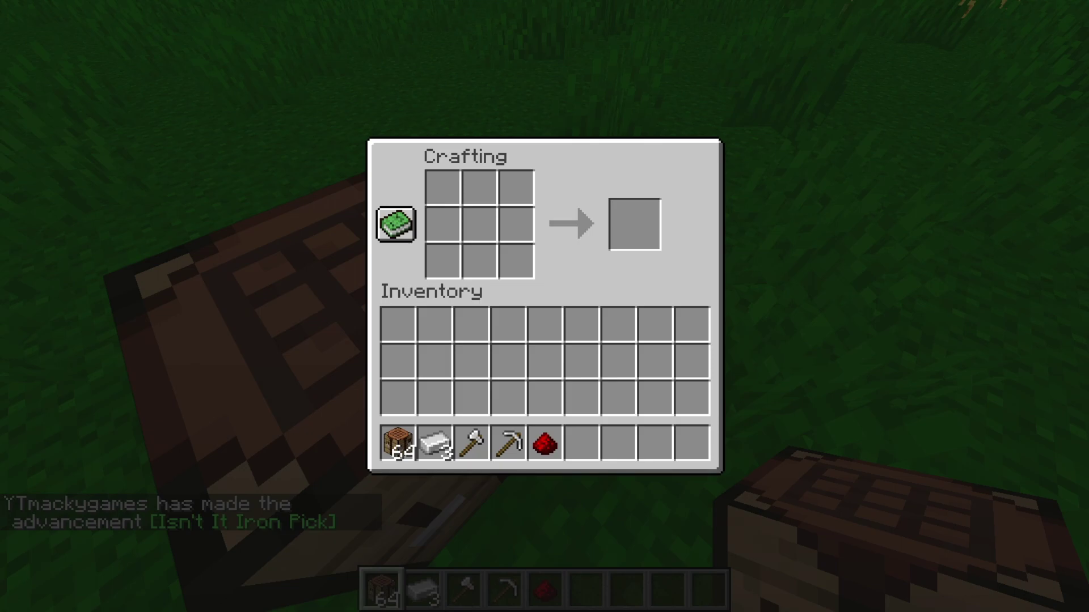
- Craft the drill with iron axe, ingot and pickaxe in the middle row and ingot, redstone, ingot below, storing it in the last hotbar slot
left_click(435, 443)
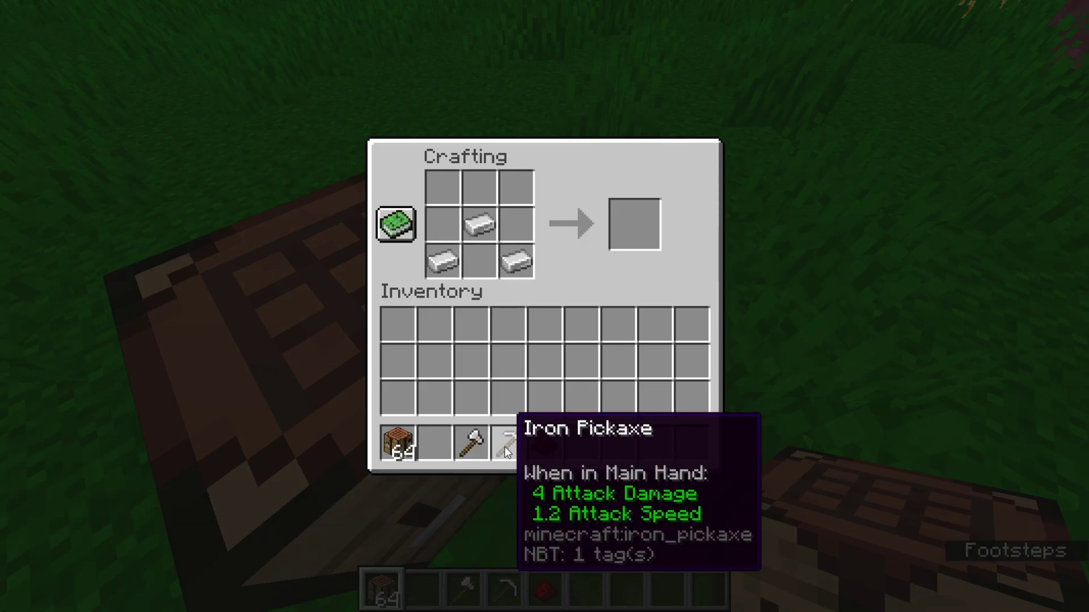
left_click(545, 443)
left_click(471, 444)
left_click(442, 224)
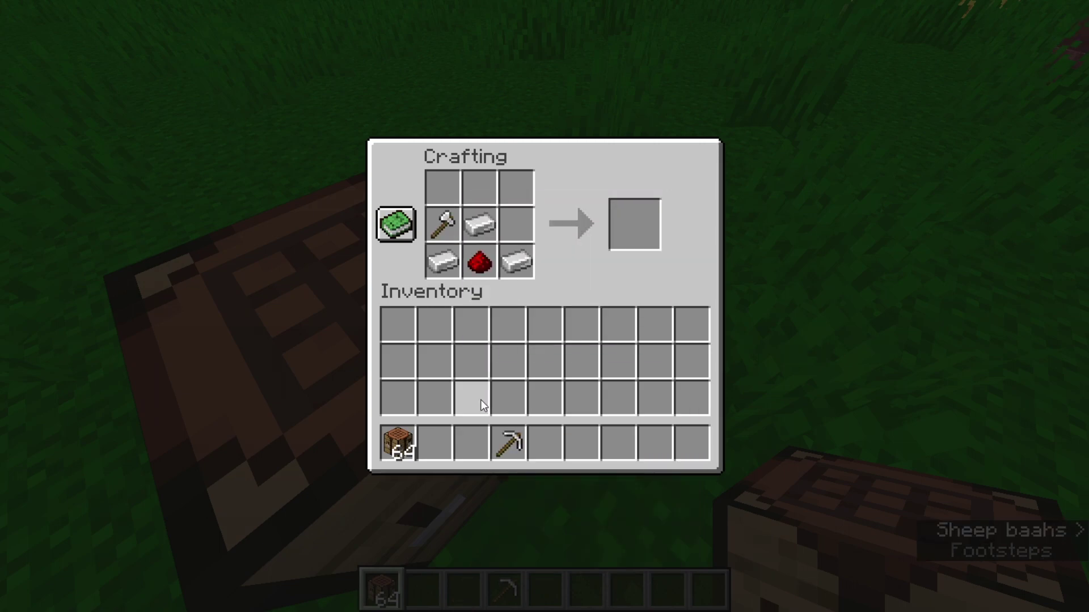
left_click(508, 443)
left_click(516, 224)
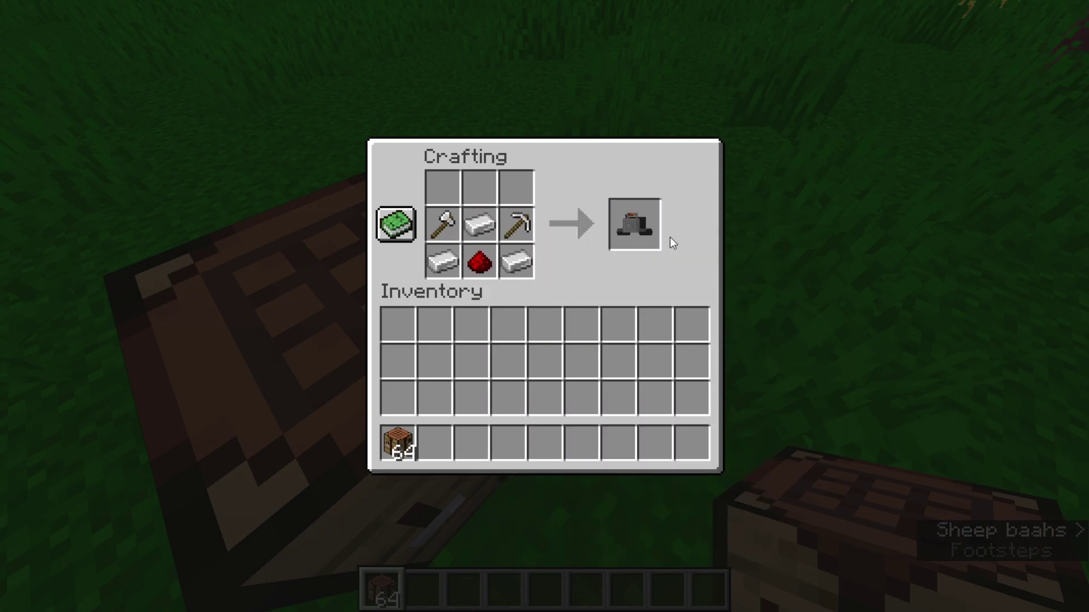
left_click(639, 218)
left_click(689, 440)
- Equip the drill, walk to the trees, place it on the grass and check its fuel interface
key("e")
key("9")
key("w")
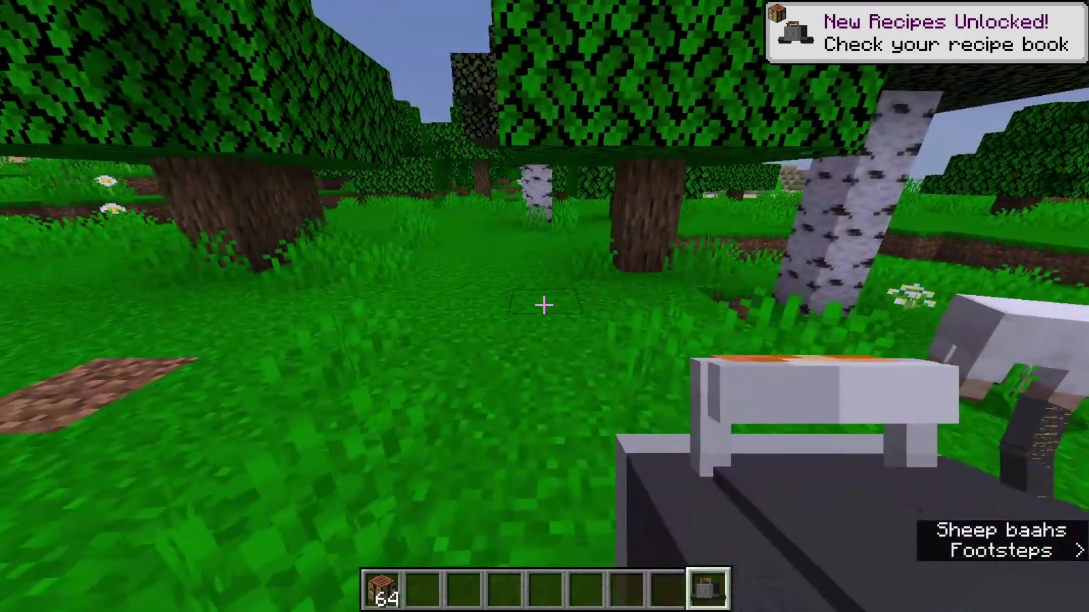
right_click(545, 305)
right_click(544, 306)
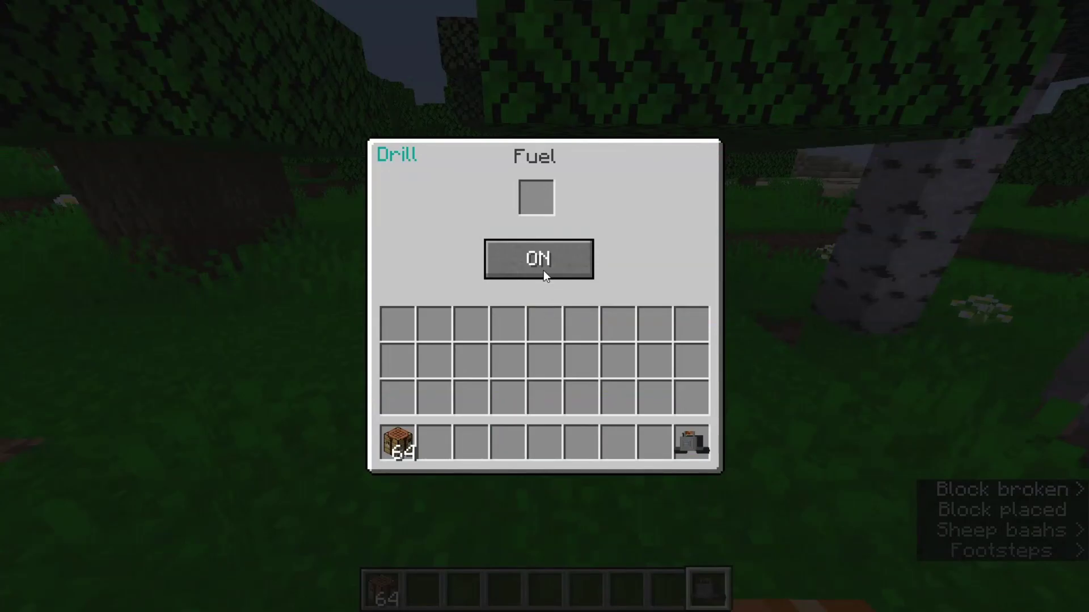
key("e")
- Search the creative inventory for "COA" and add a stack of 64 coal blocks to the hotbar
type("ecoa")
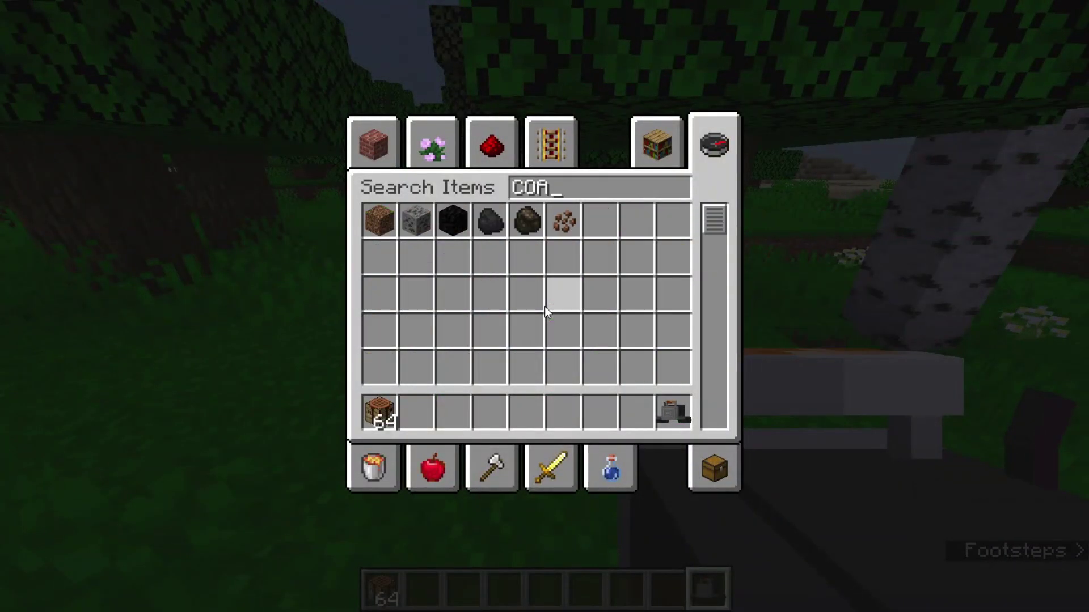
left_click(448, 220, "shift")
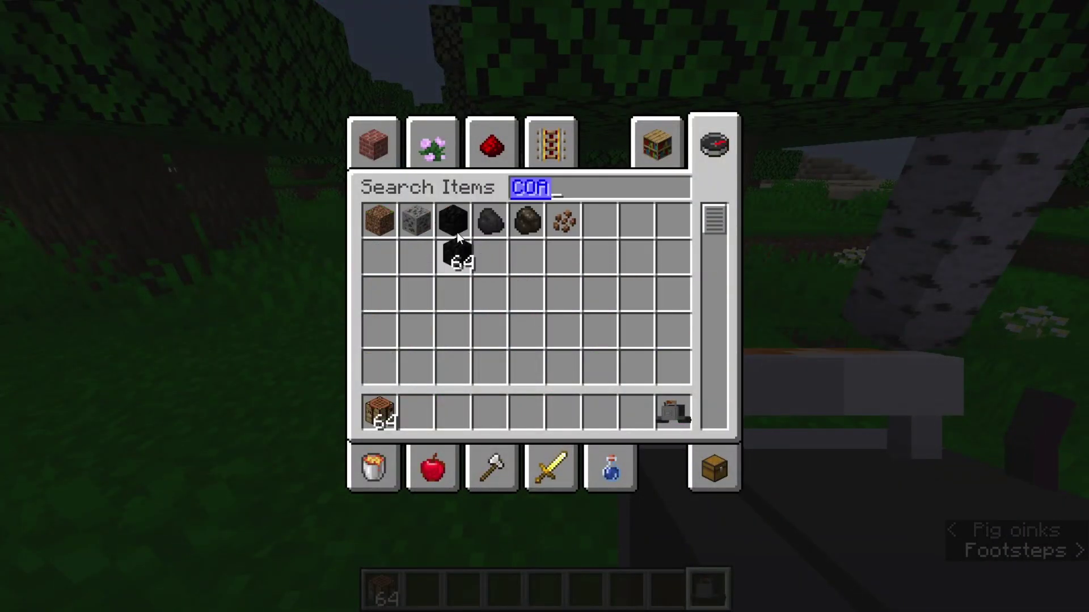
left_click(470, 406)
- Fuel the placed drill with the stack of coal blocks and switch it on
key("e")
right_click(544, 306)
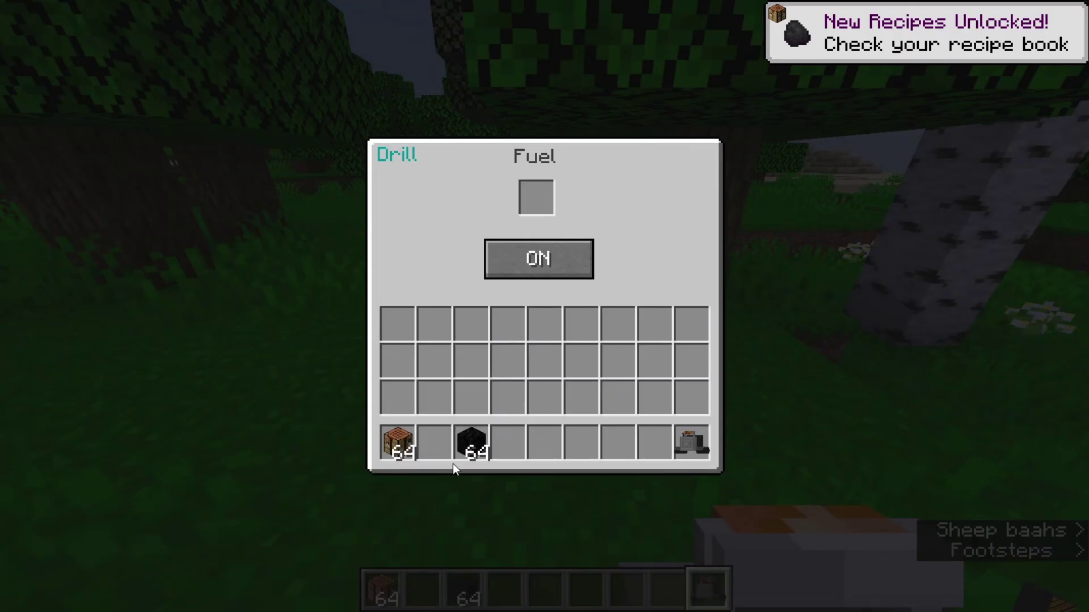
left_click(556, 258)
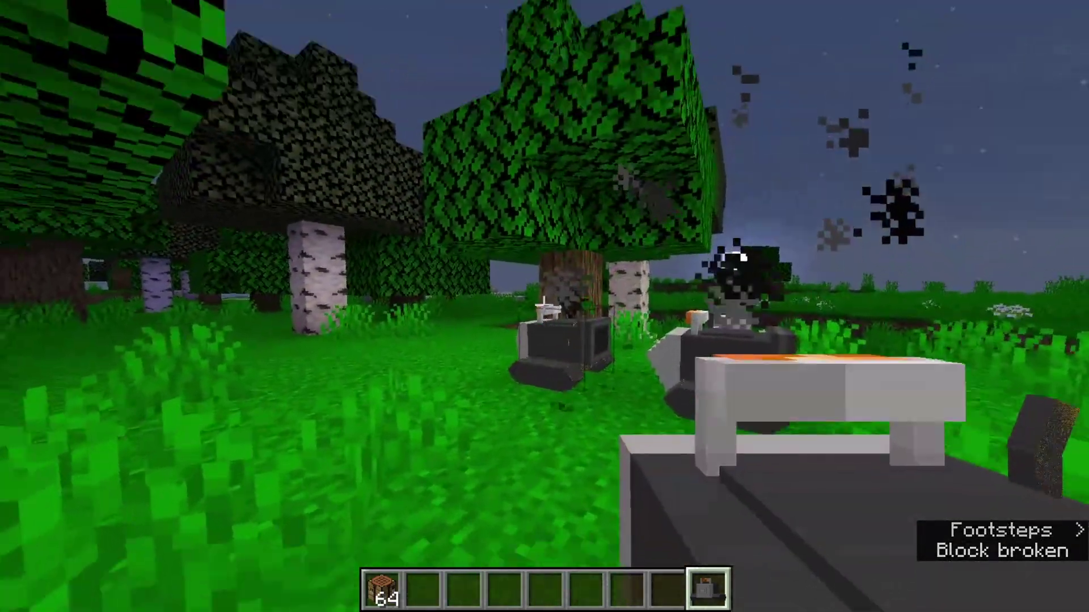
- Follow the running drill through the forest to watch it work, and select the grass block in the hotbar
key("w")
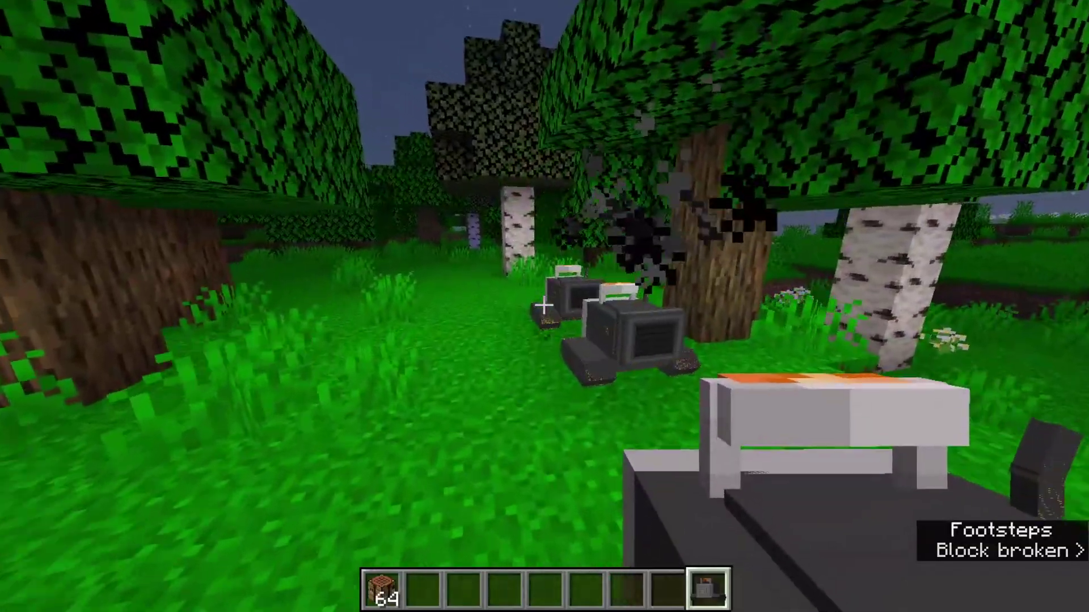
key("w")
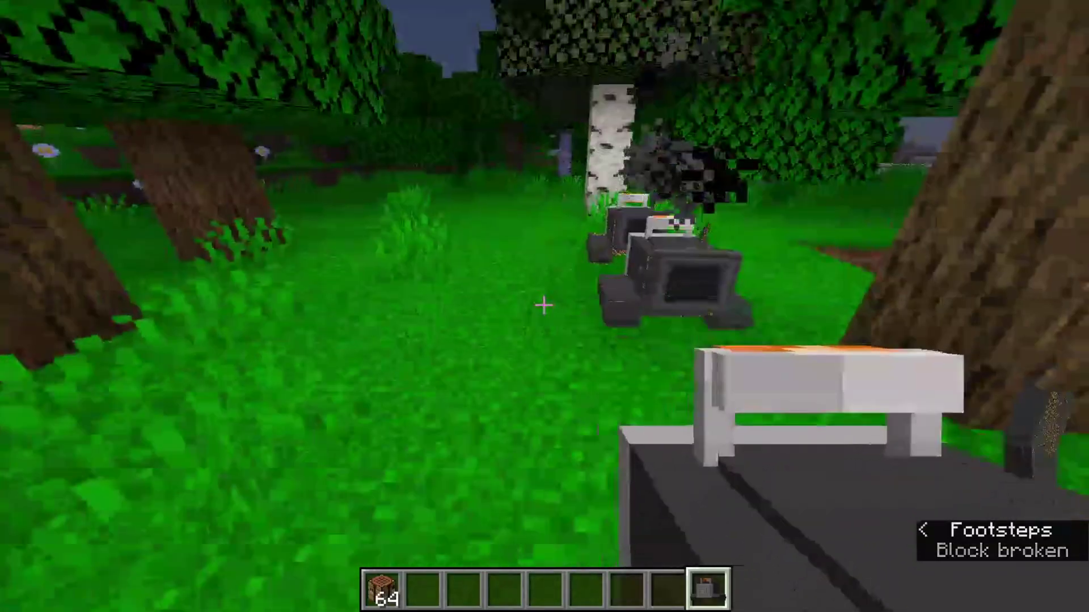
key("s")
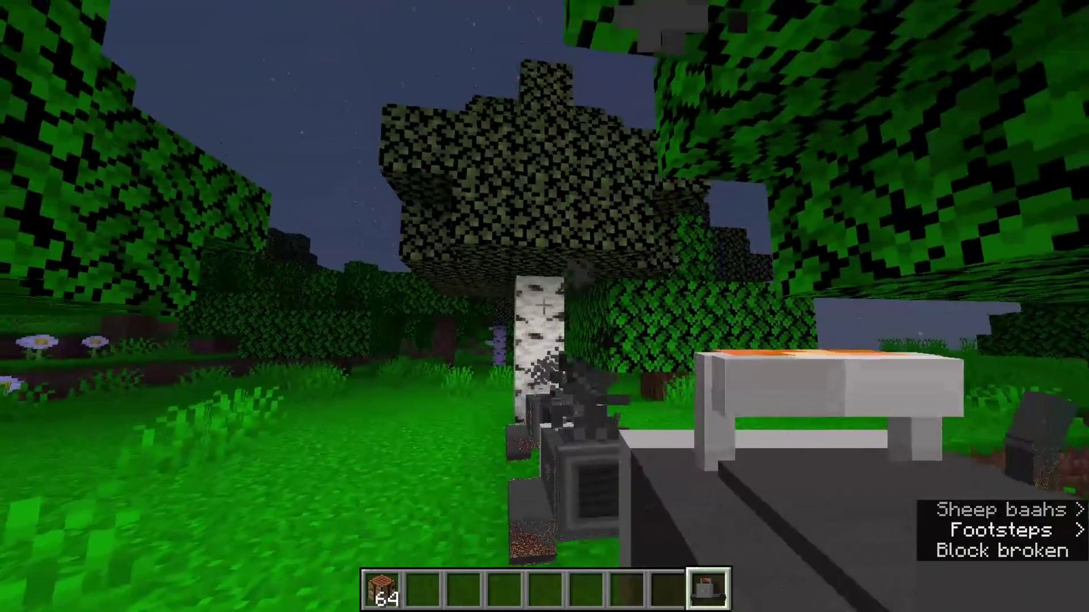
key("s")
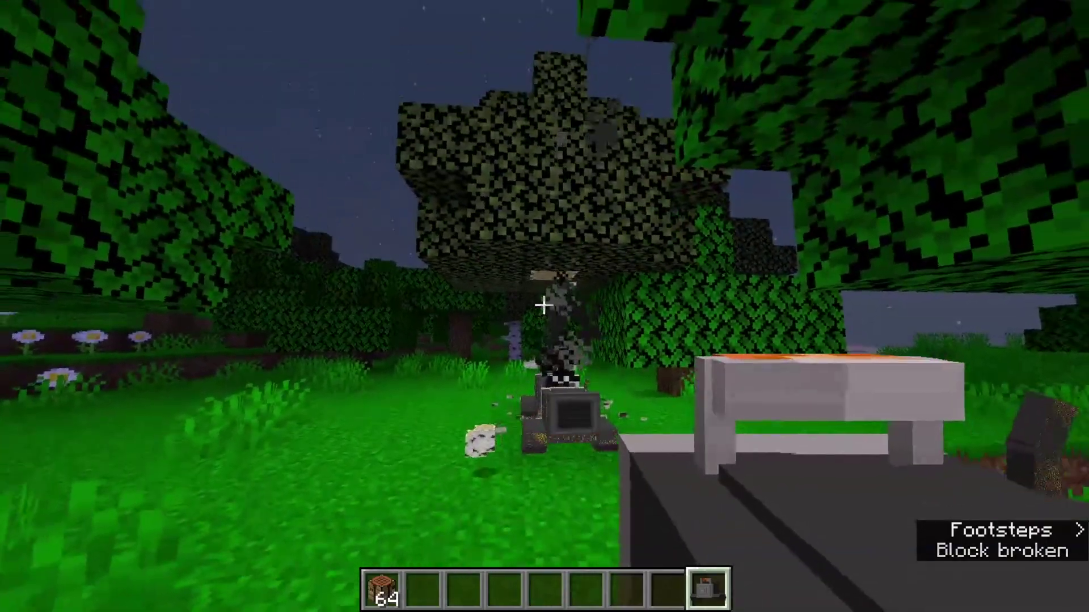
key("w")
key("3")
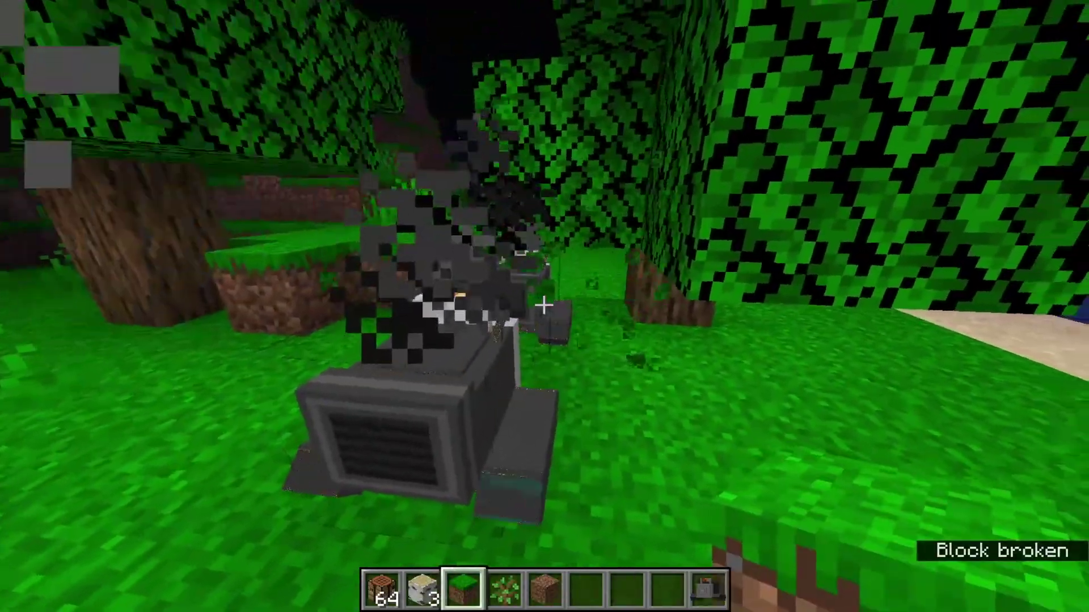